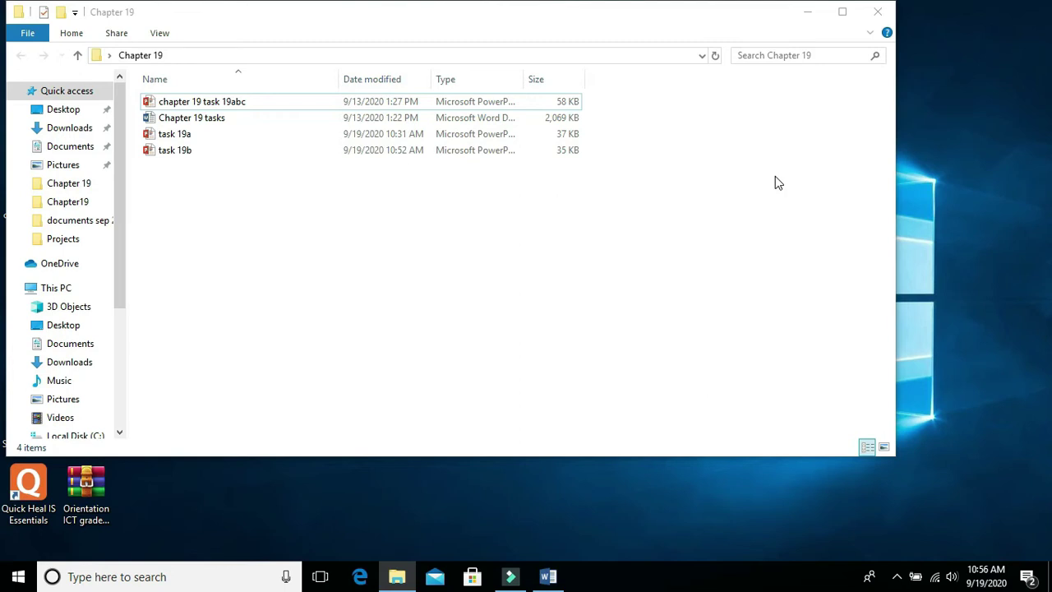
Open task 19b and switch it to Slide Master view.
double_click(205, 155)
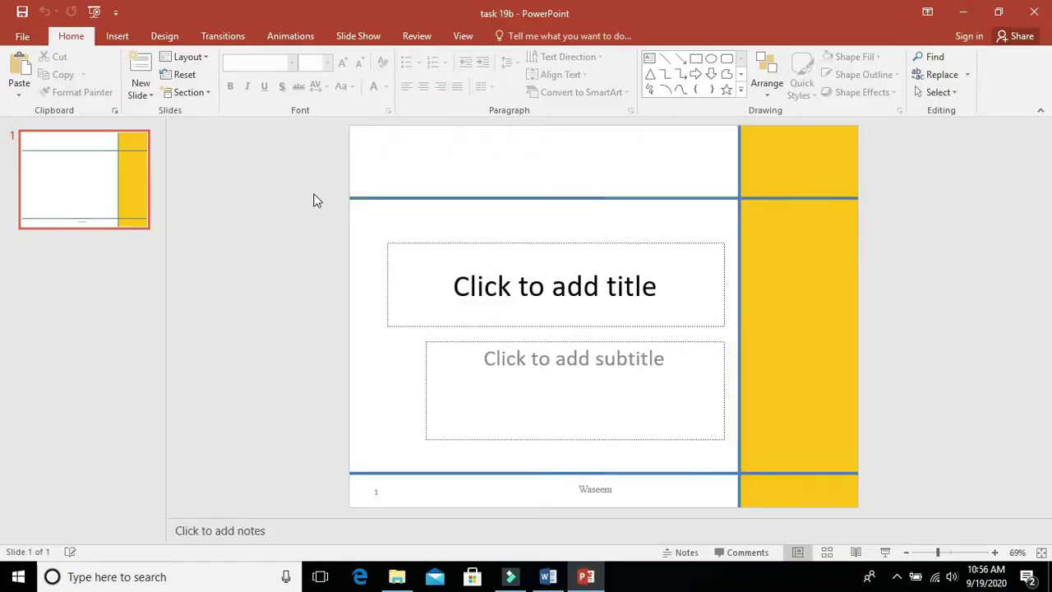
left_click(460, 36)
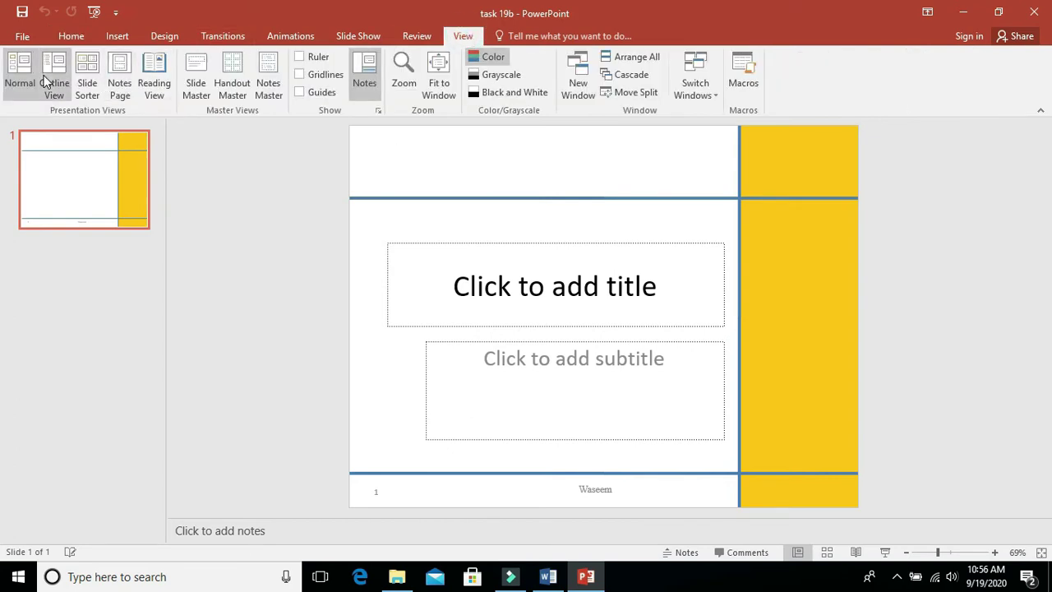
left_click(203, 72)
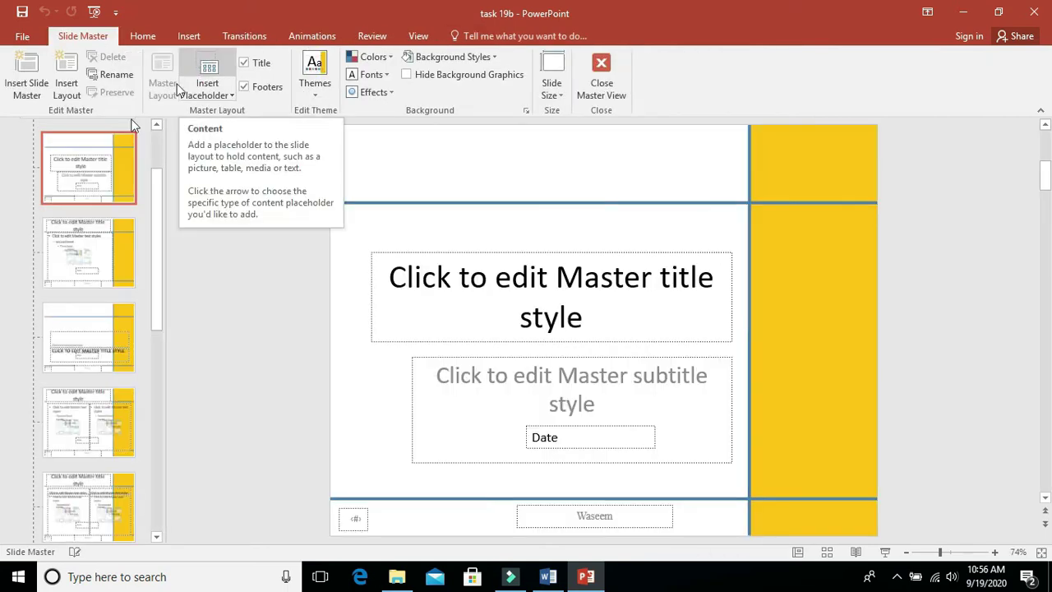
Bring the top-level slide master into view from the thumbnail pane.
left_click(158, 146)
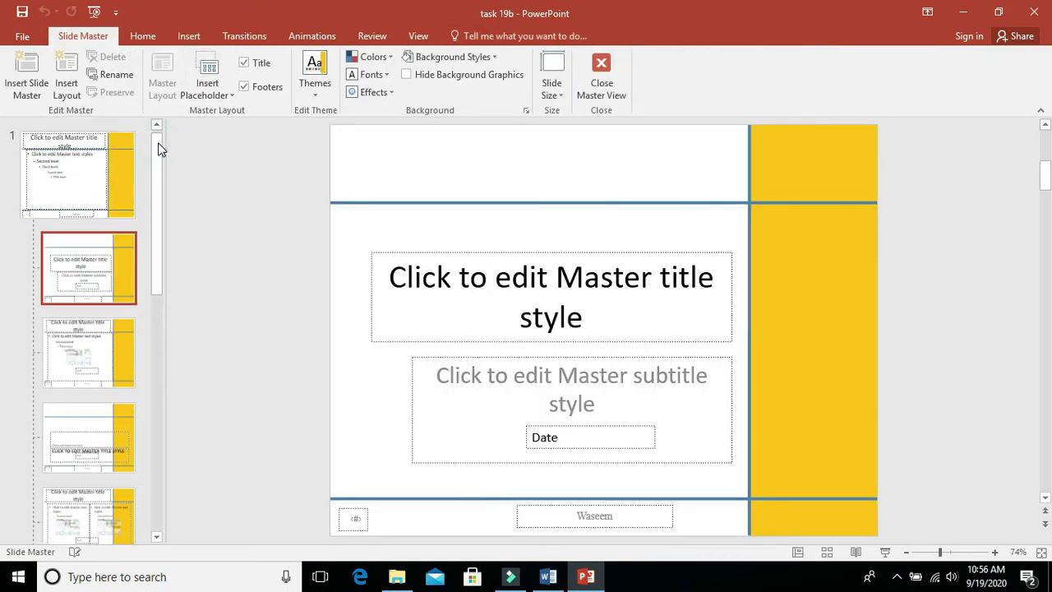
left_click(158, 147)
left_click(64, 175)
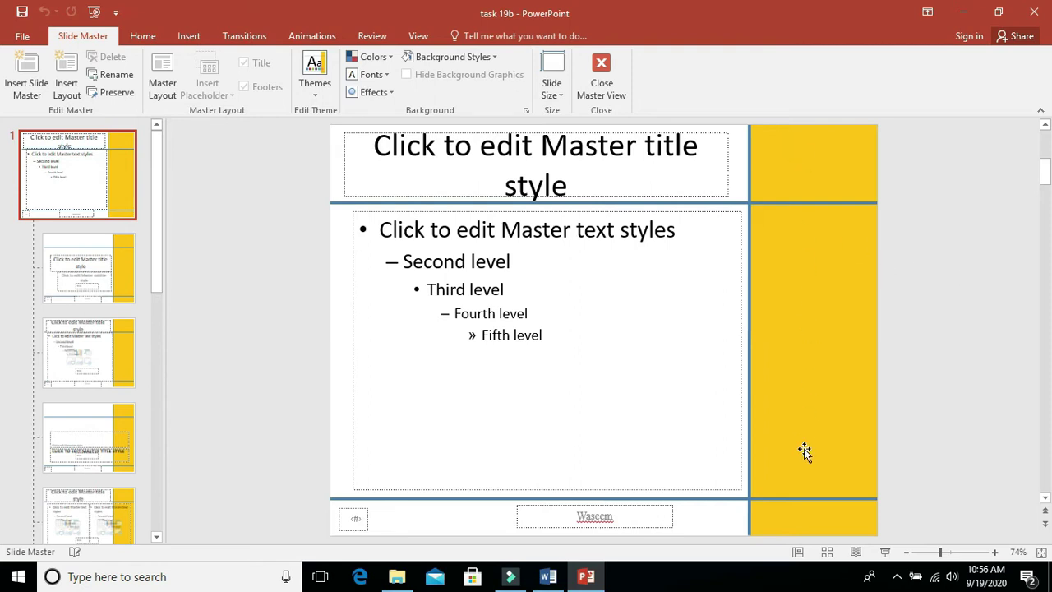
Inspect the master's blue stripes and its footer, slide-number, title and body placeholders.
left_click(749, 401)
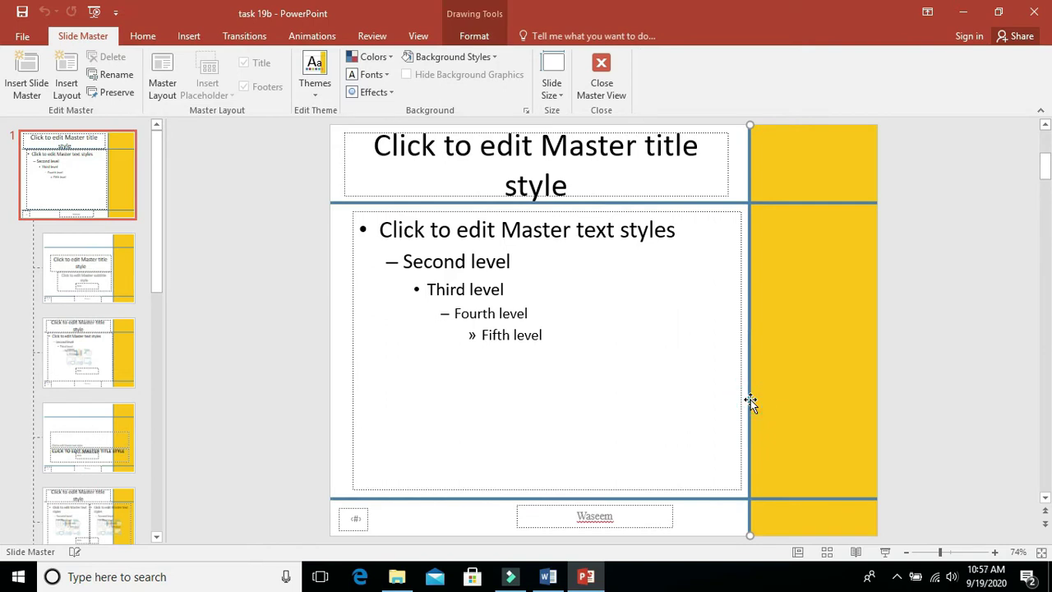
left_click(682, 203)
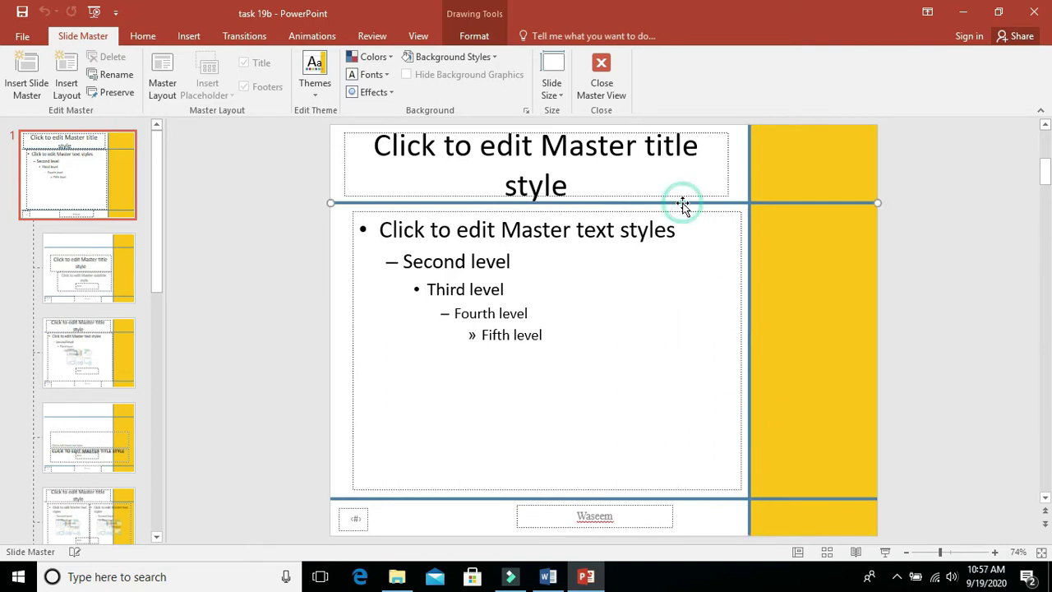
left_click(696, 499)
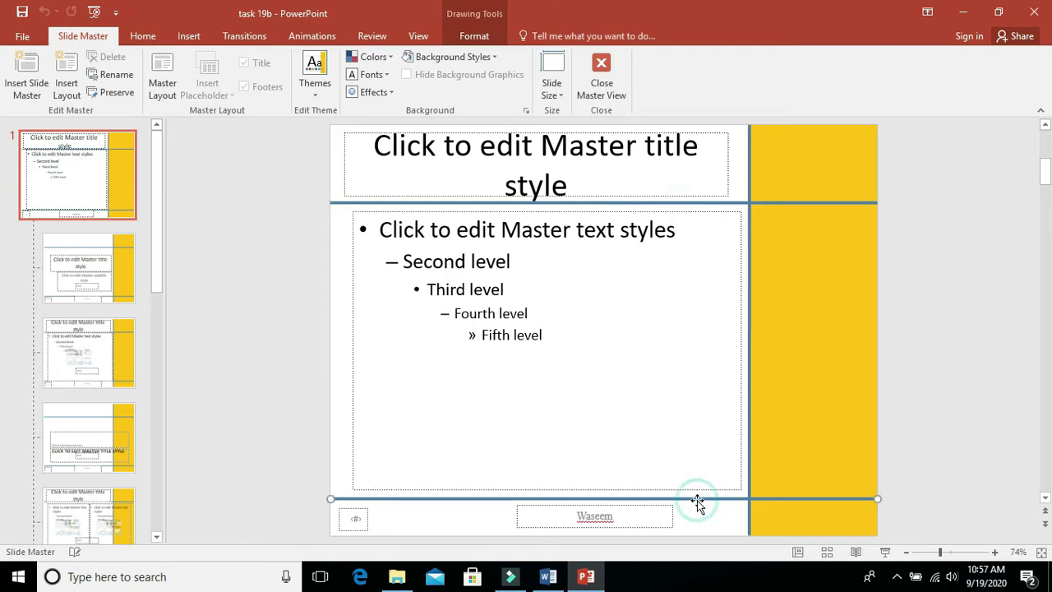
left_click(629, 528)
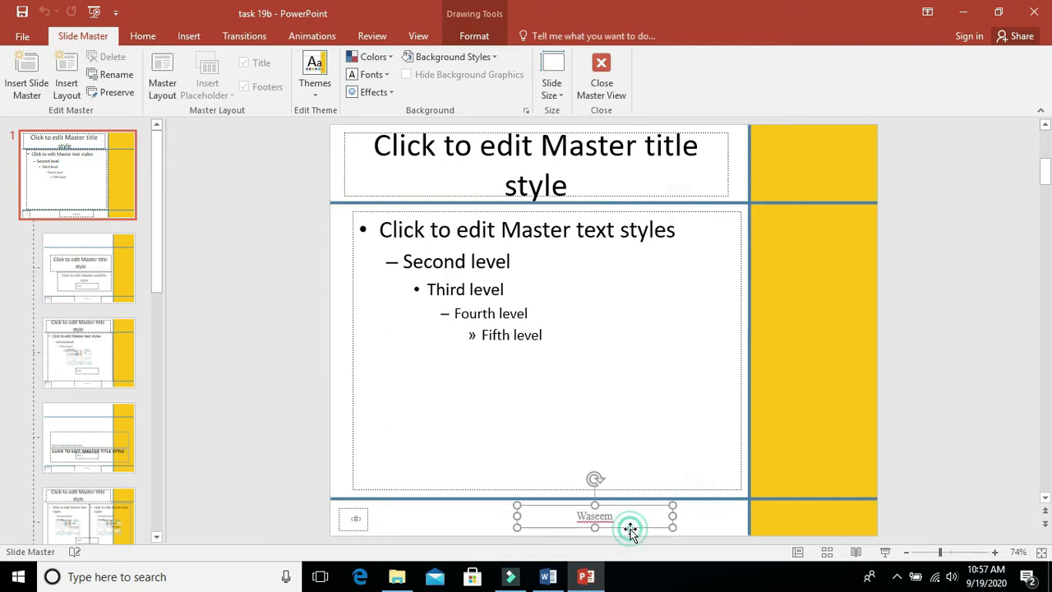
left_click(348, 534)
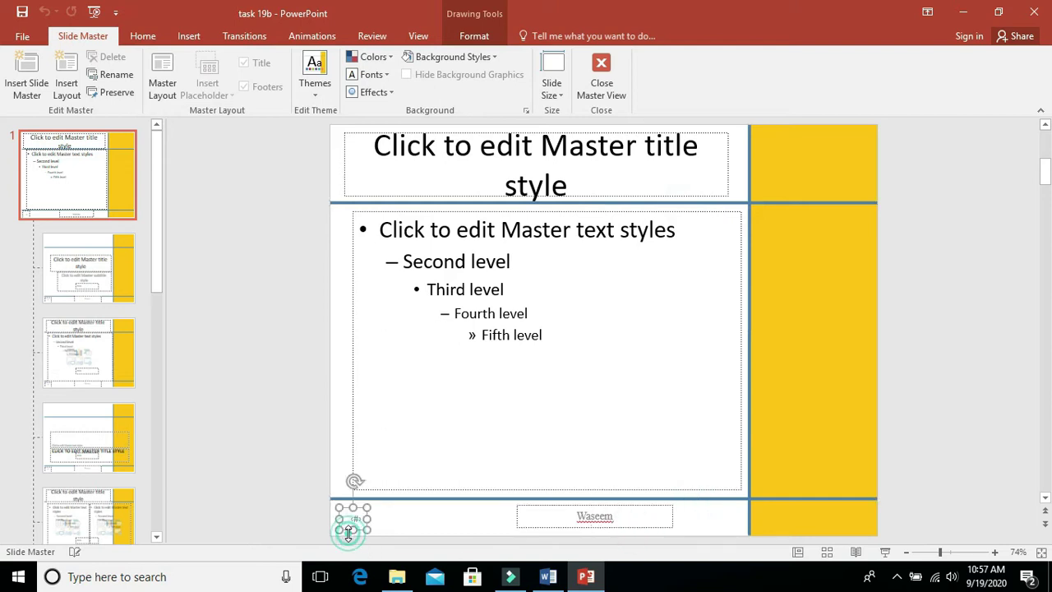
left_click(655, 158)
left_click(531, 231)
left_click(511, 258)
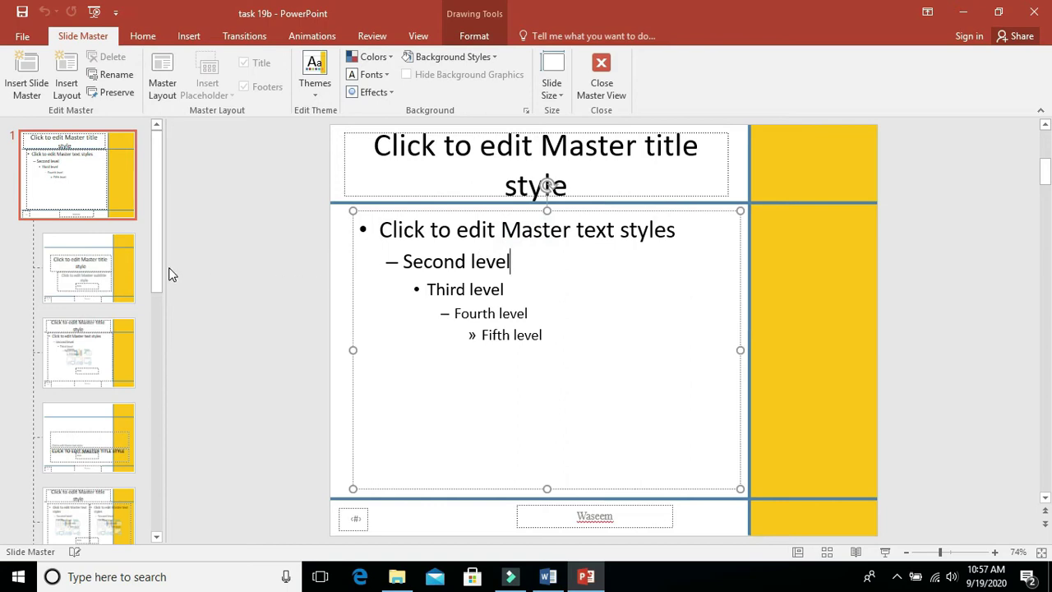
On the title slide layout, move the Date placeholder into the bottom-right yellow area.
left_click(120, 275)
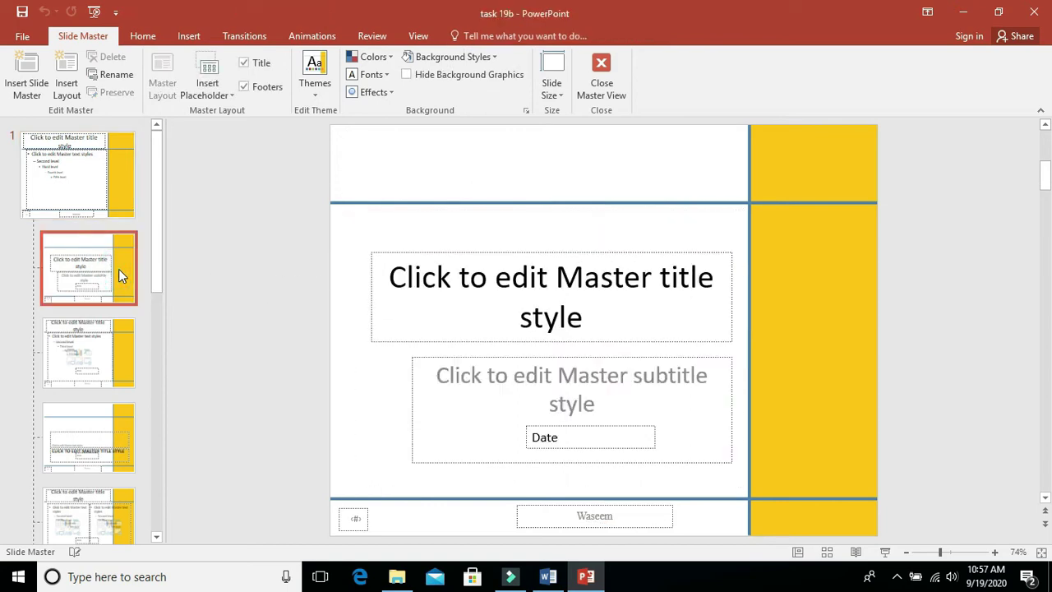
left_click(414, 280)
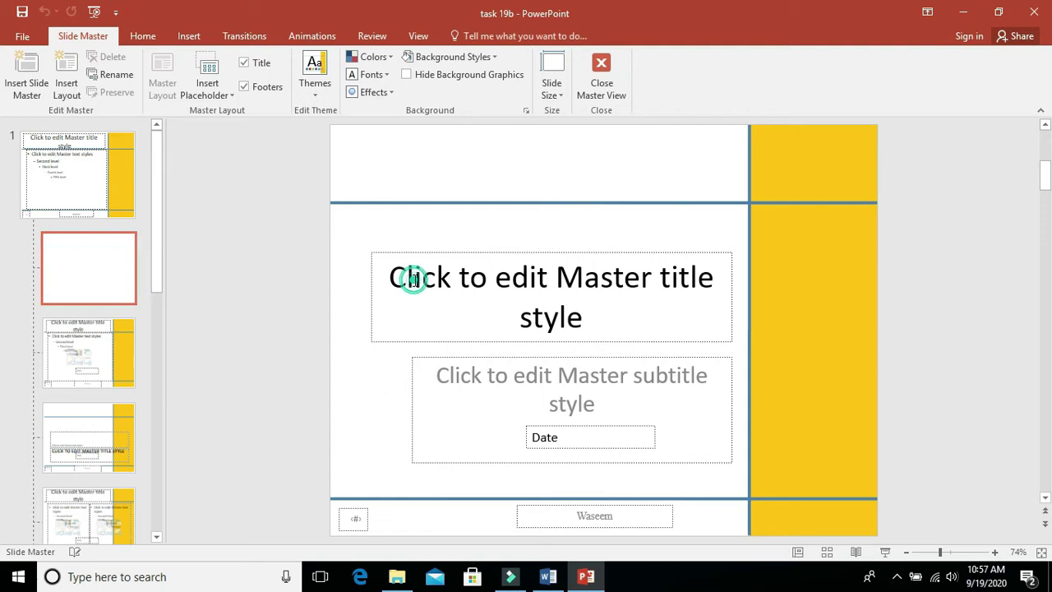
left_click(498, 375)
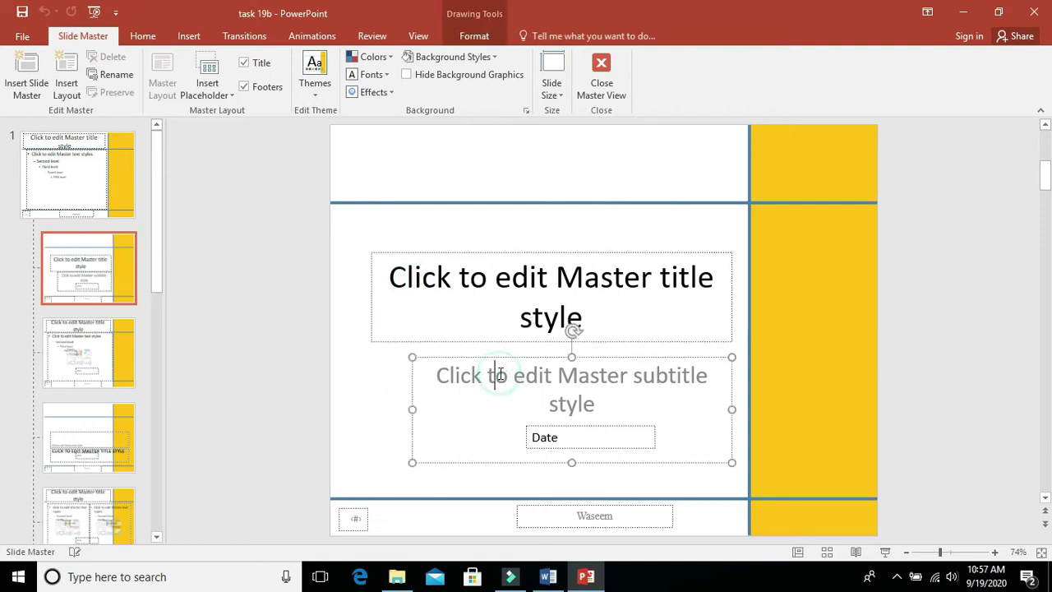
left_click(630, 429)
left_click_drag(630, 429, 868, 508)
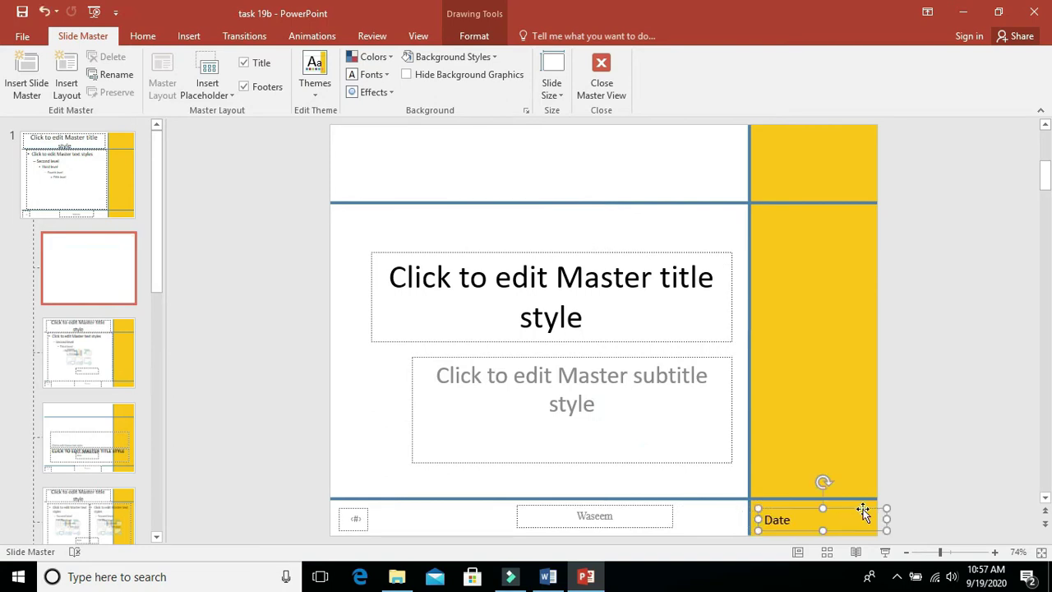
left_click(940, 438)
Close Master View and close task 19b without saving.
left_click(96, 179)
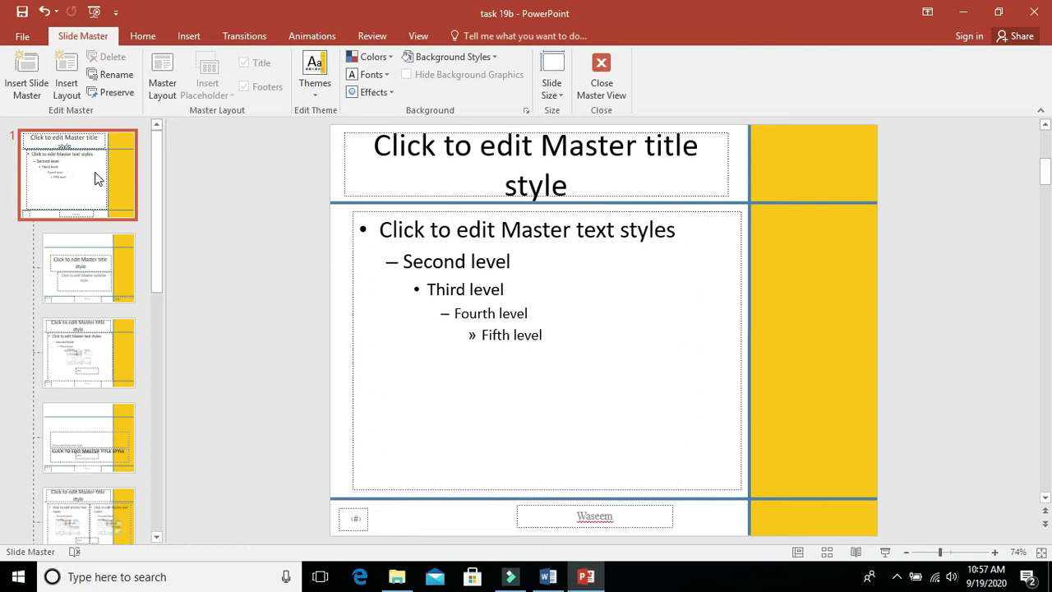
left_click(602, 70)
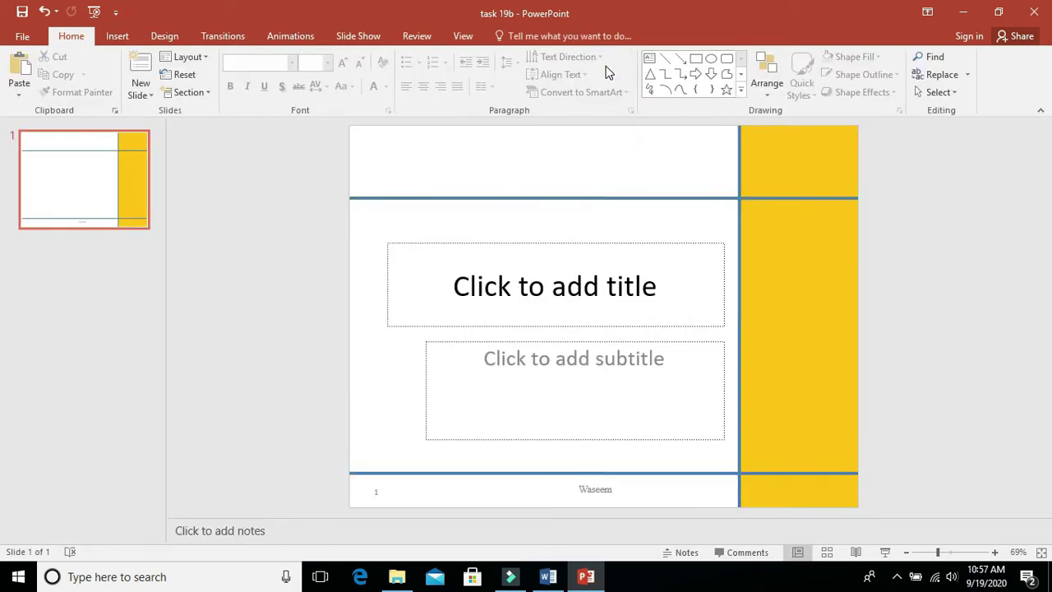
left_click(1033, 12)
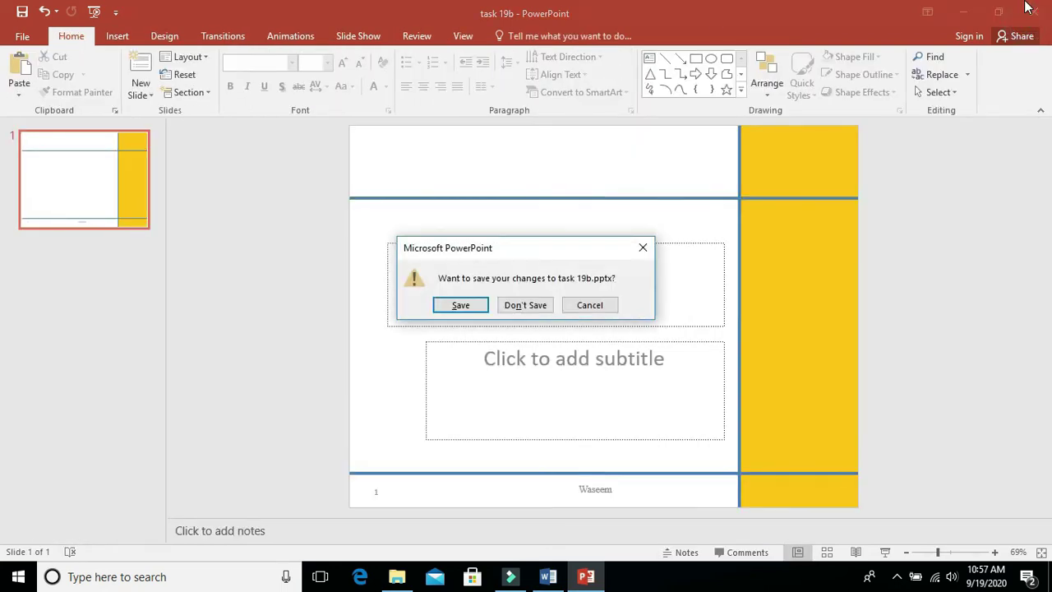
left_click(538, 306)
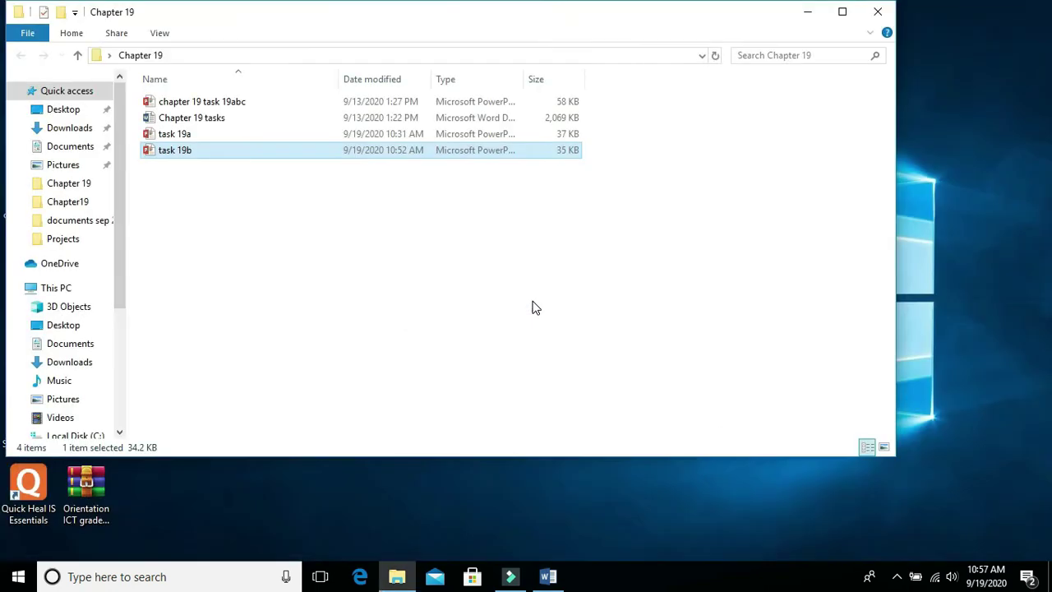
Review the Task 19b brief and example picture in the Chapter 19 tasks Word document.
double_click(224, 121)
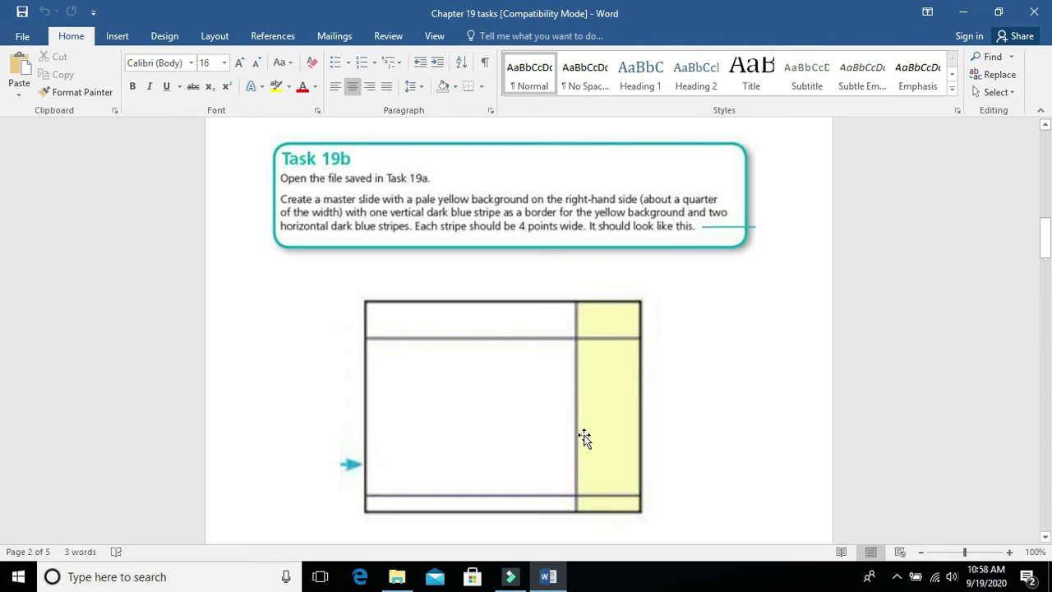
left_click(464, 336)
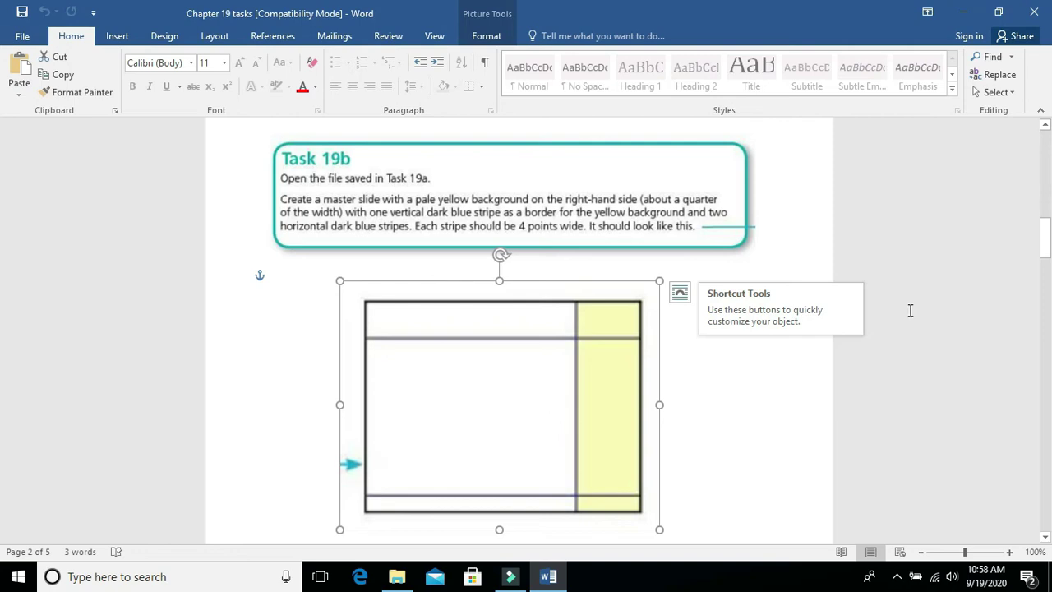
left_click(970, 13)
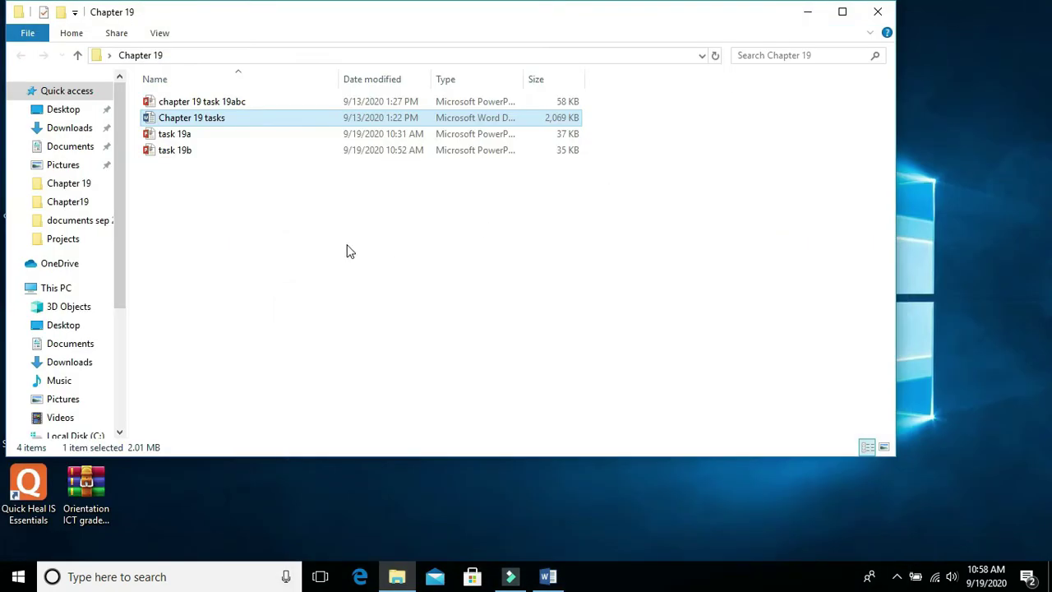
Open task 19a, browse slides 2–5, and return to the empty title slide.
double_click(196, 140)
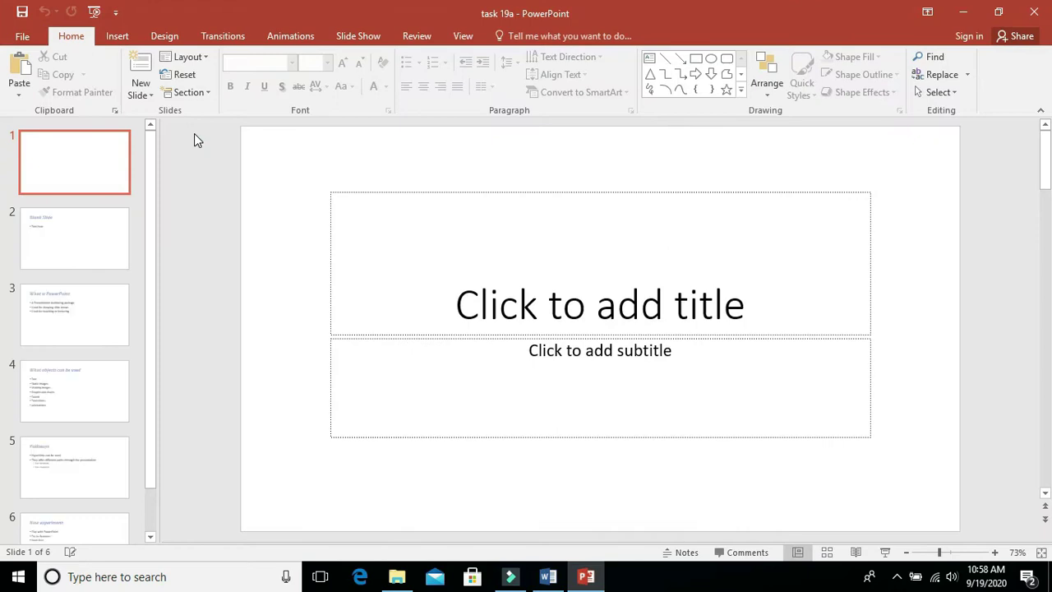
left_click(90, 238)
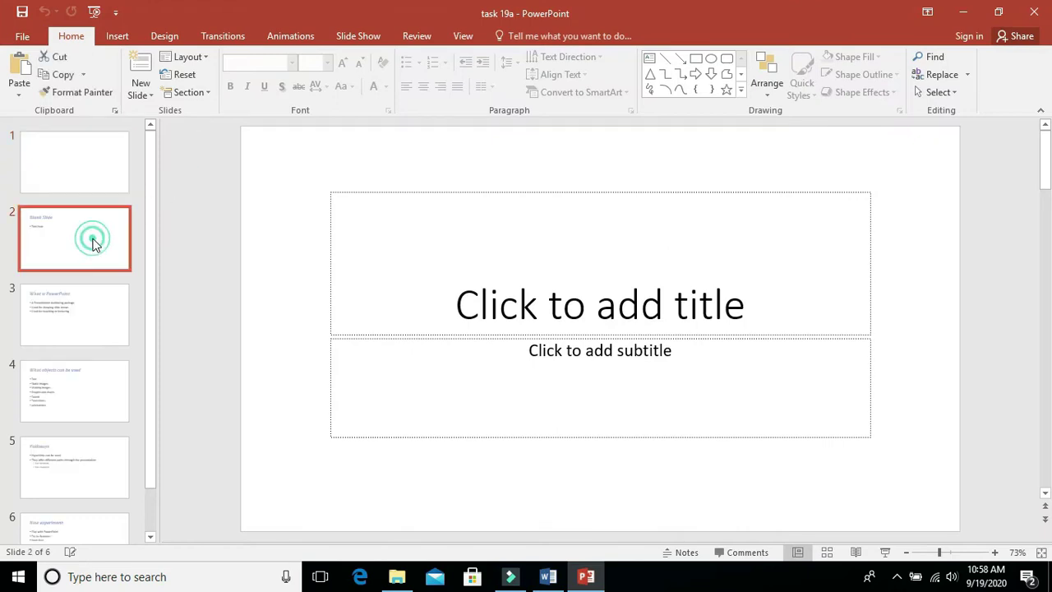
left_click(100, 310)
left_click(93, 389)
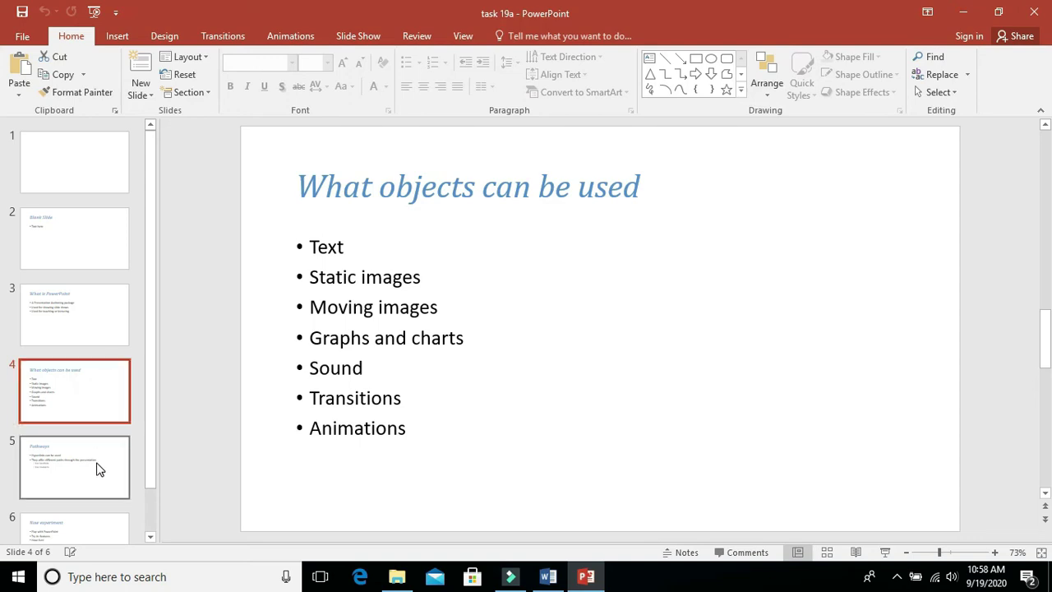
left_click(96, 462)
left_click(92, 392)
left_click(88, 300)
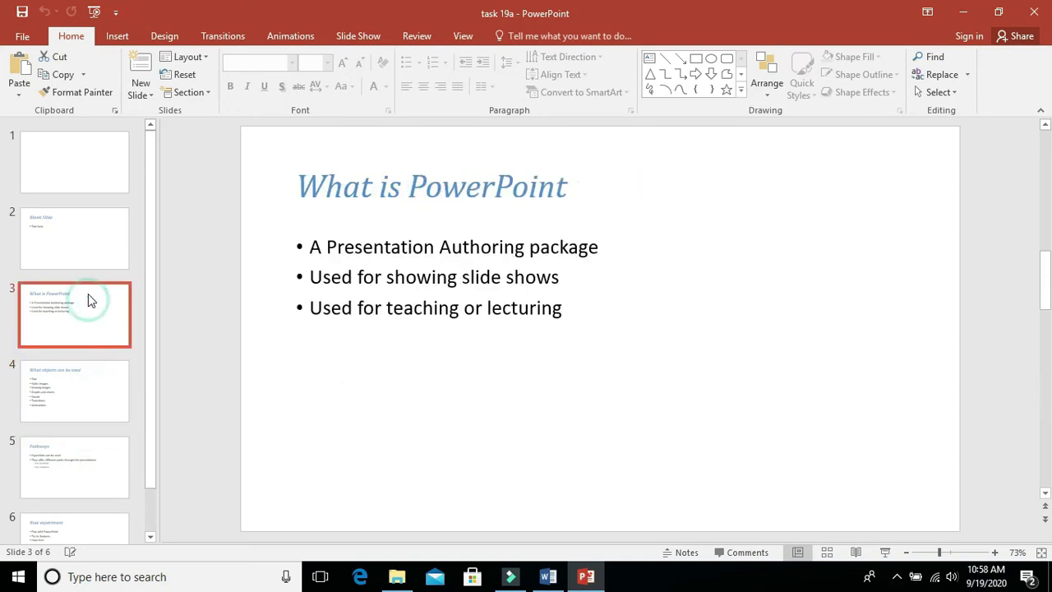
left_click(94, 254)
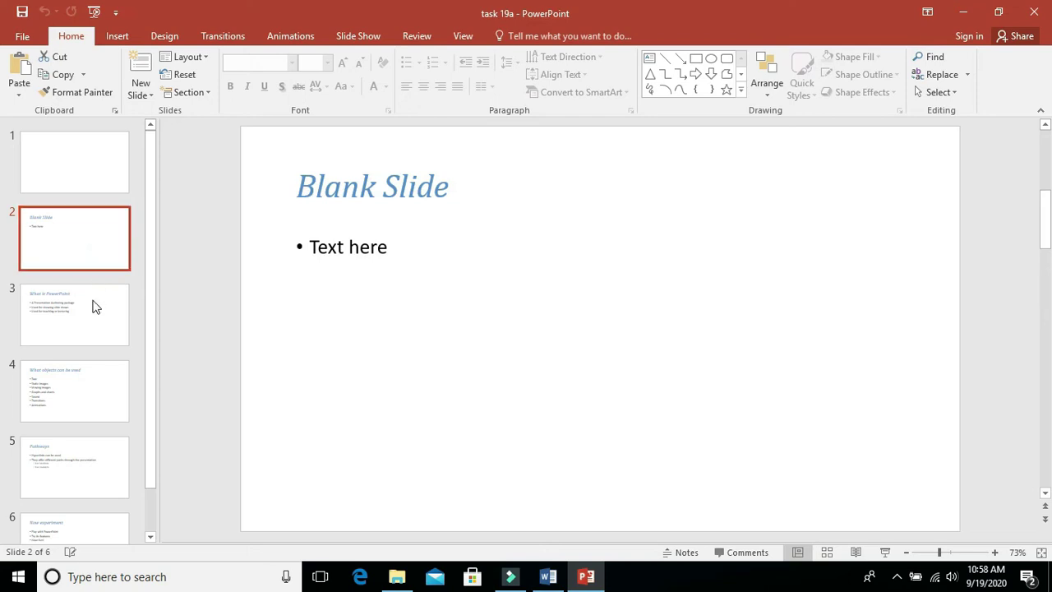
left_click(91, 299)
left_click(93, 233)
left_click(94, 170)
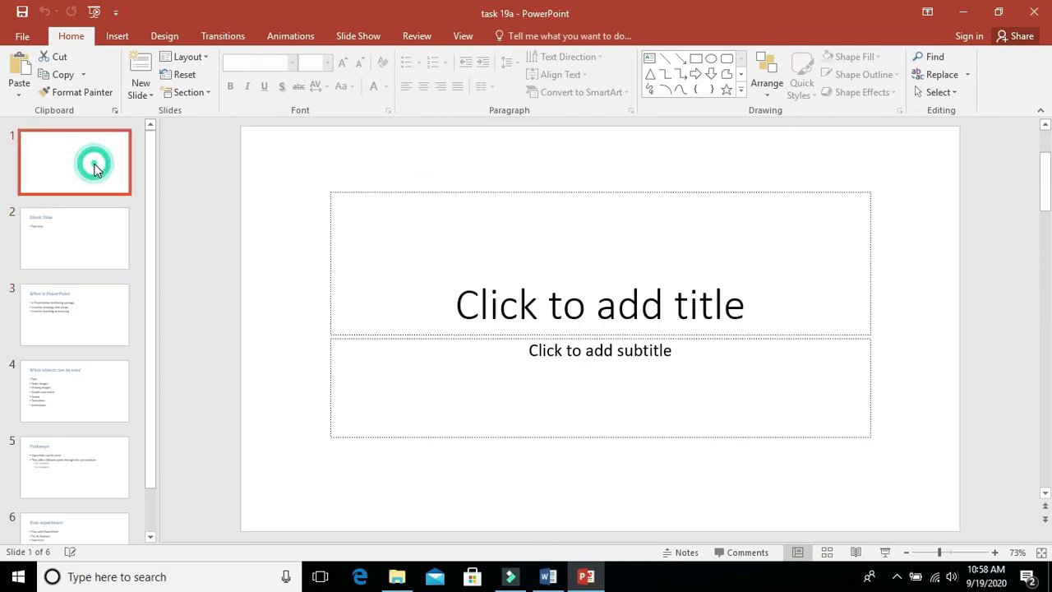
left_click(464, 36)
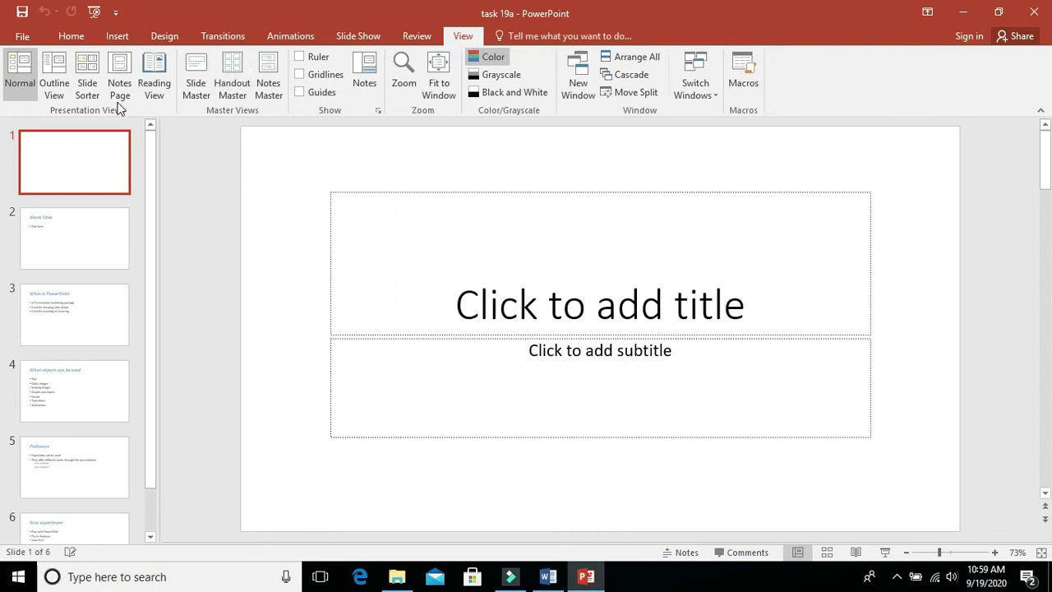
Switch task 19a to Slide Master view and select the top Office Theme master.
left_click(197, 68)
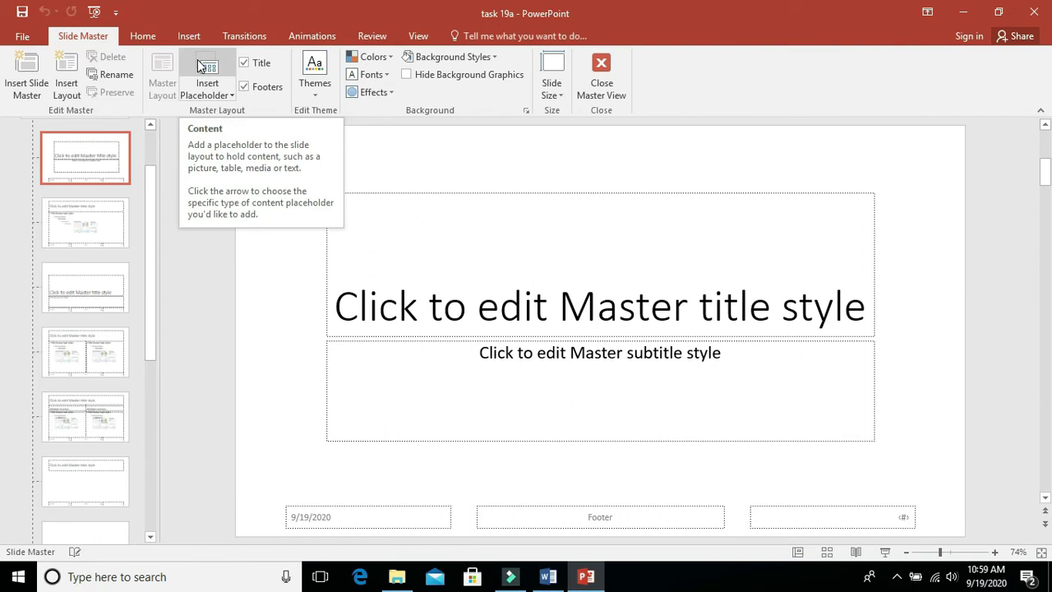
left_click_drag(153, 201, 153, 138)
left_click(101, 161)
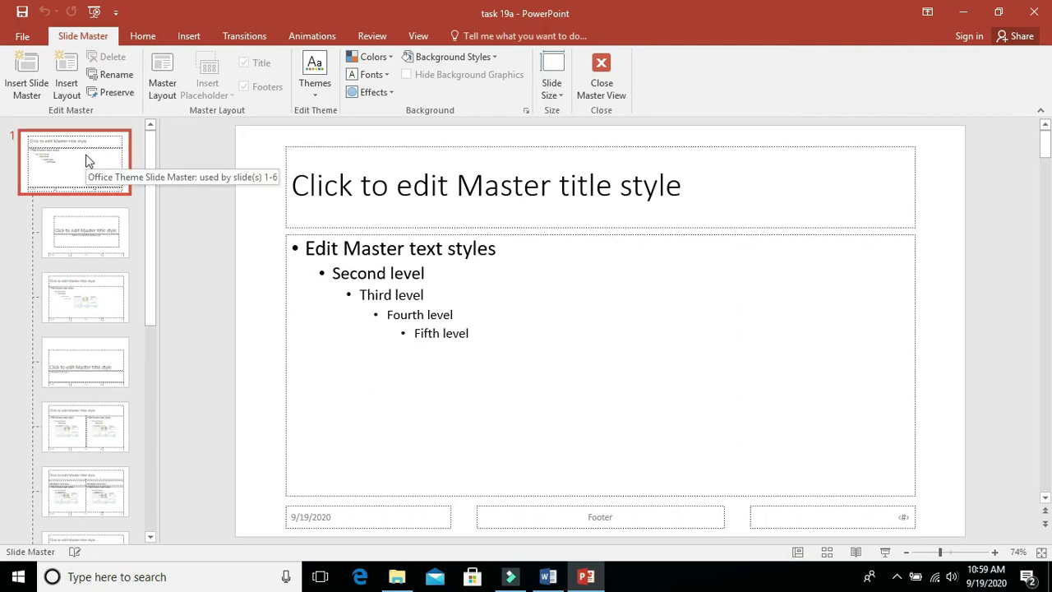
Narrow the body, title and slide-number placeholders from the right, keeping the right quarter empty.
left_click(914, 343)
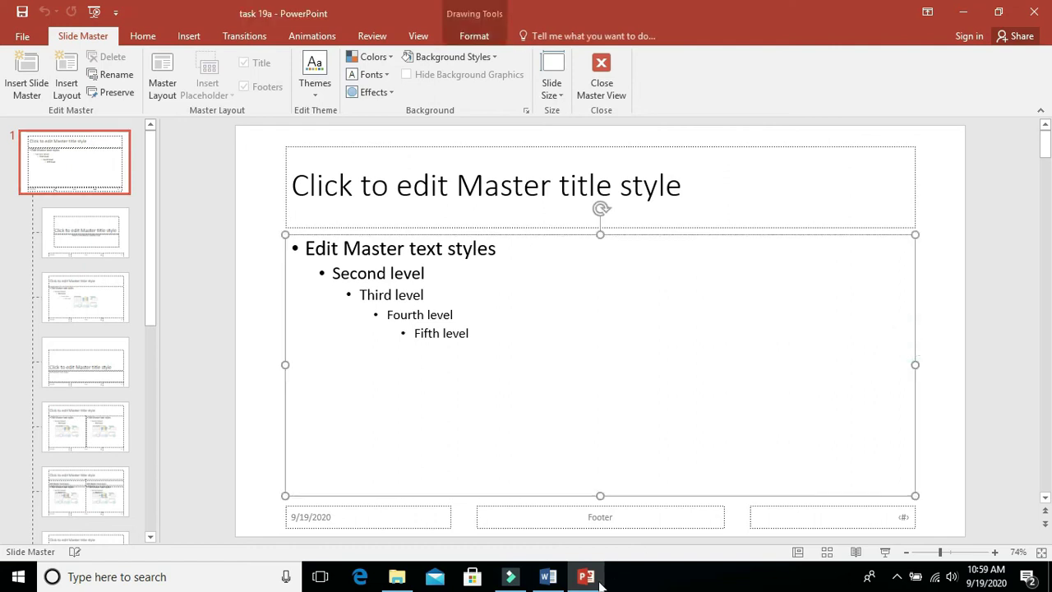
left_click(558, 577)
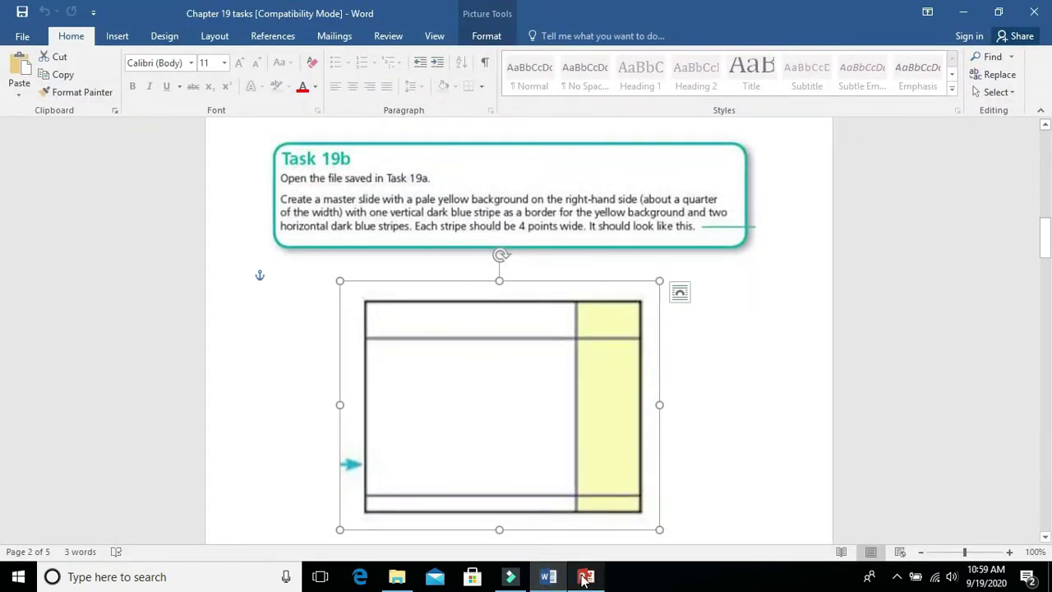
left_click(583, 575)
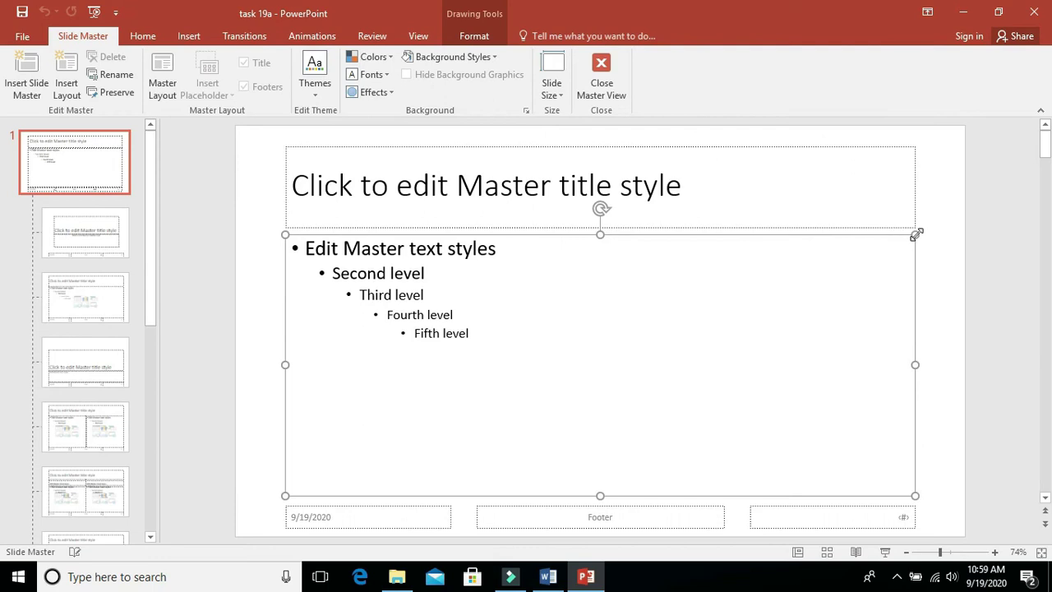
left_click_drag(916, 235, 767, 273)
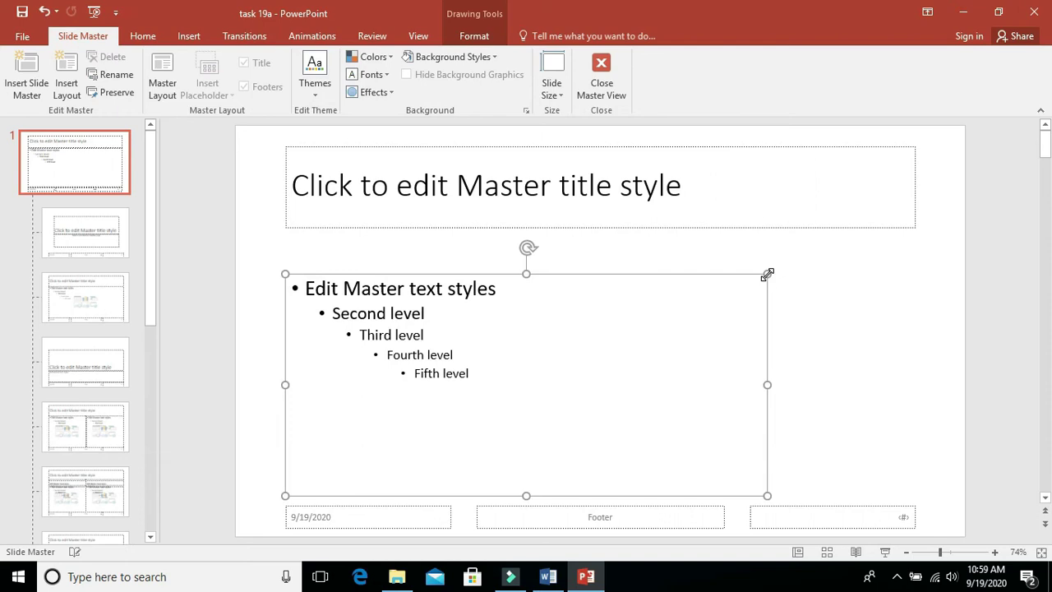
left_click(916, 182)
left_click_drag(914, 186, 766, 216)
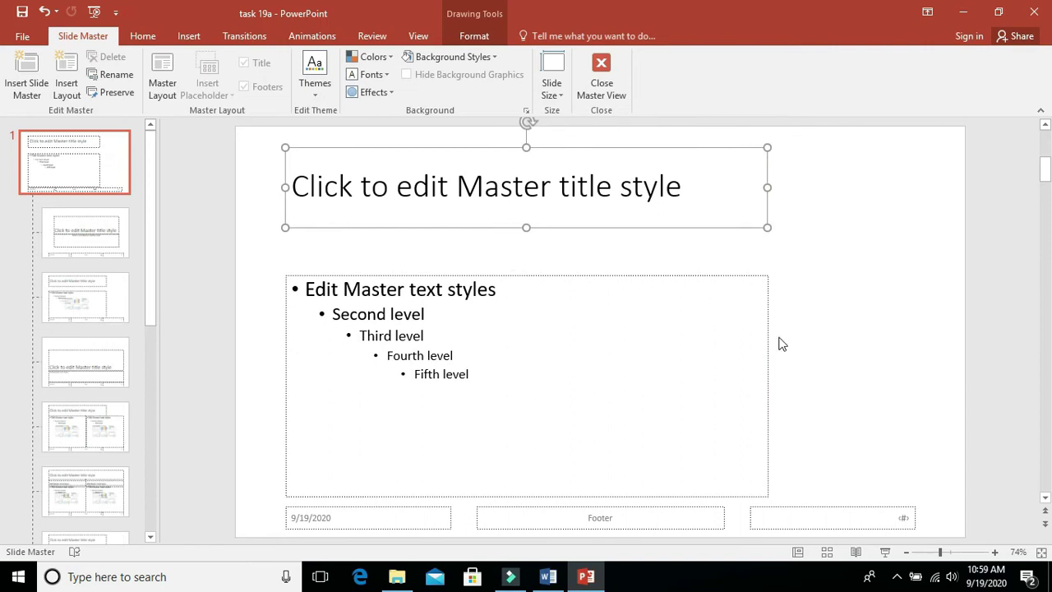
left_click(914, 520)
left_click_drag(915, 517, 760, 507)
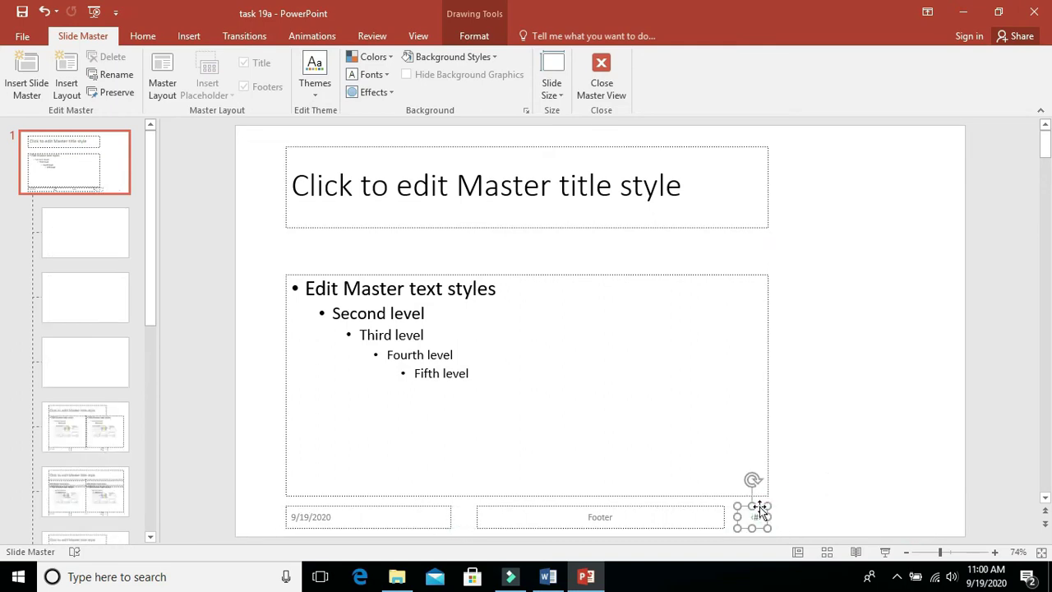
left_click(796, 493)
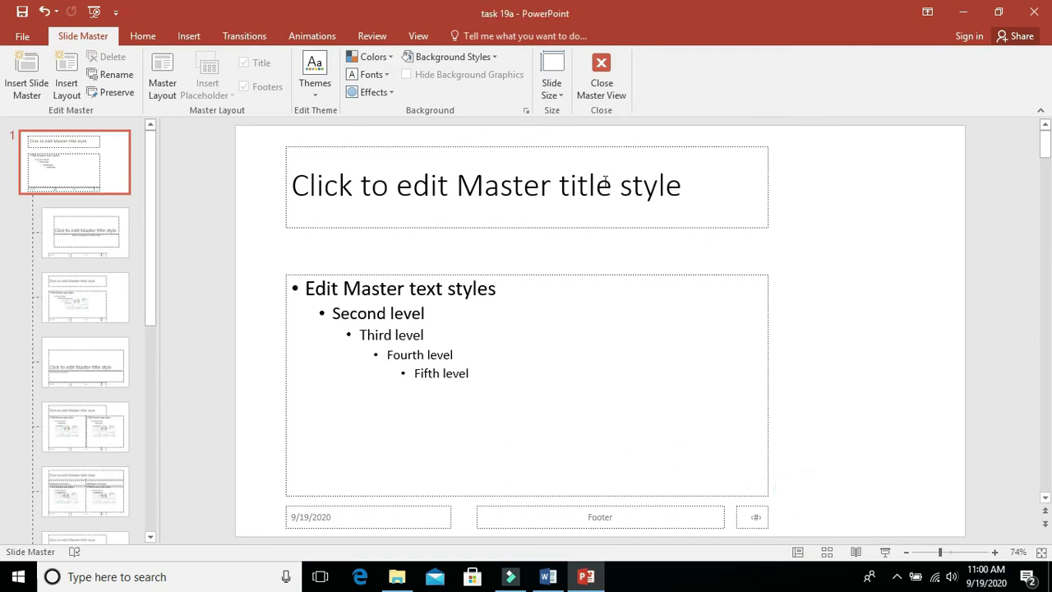
Draw a full-height rectangle over the master's right quarter, reaching the slide's right edge.
left_click(173, 39)
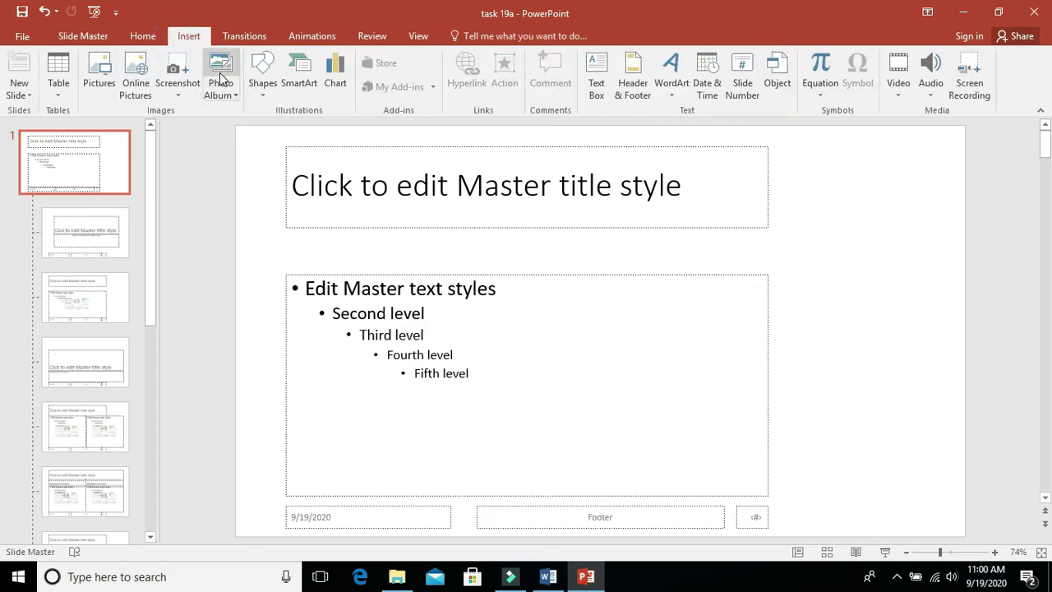
left_click(266, 103)
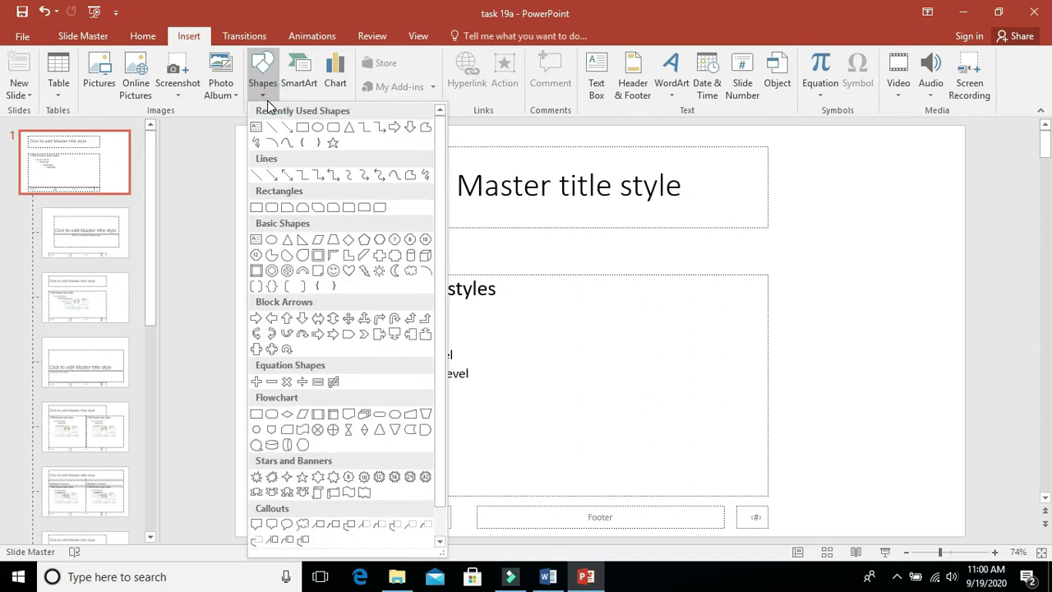
left_click(302, 127)
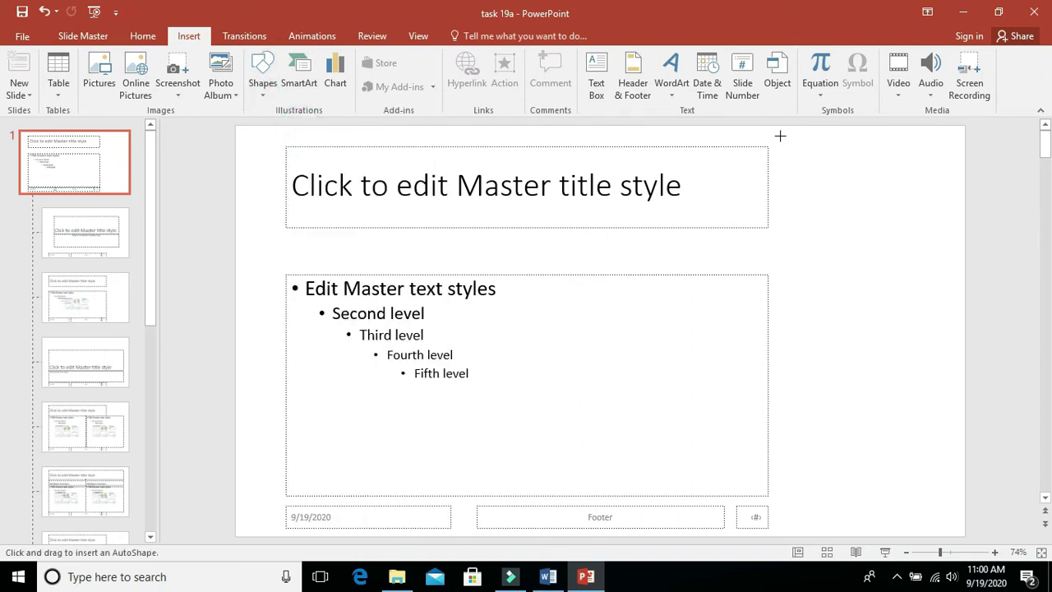
mouse_move(775, 127)
left_mouse_down()
mouse_move(822, 123)
mouse_move(893, 312)
mouse_move(954, 536)
left_mouse_up()
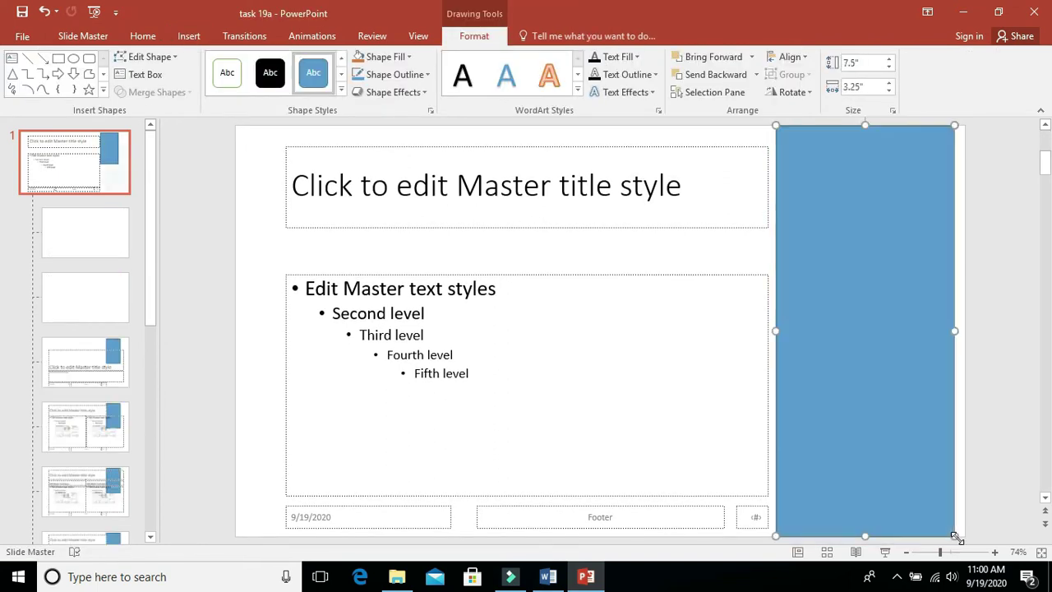
left_click_drag(953, 331, 964, 315)
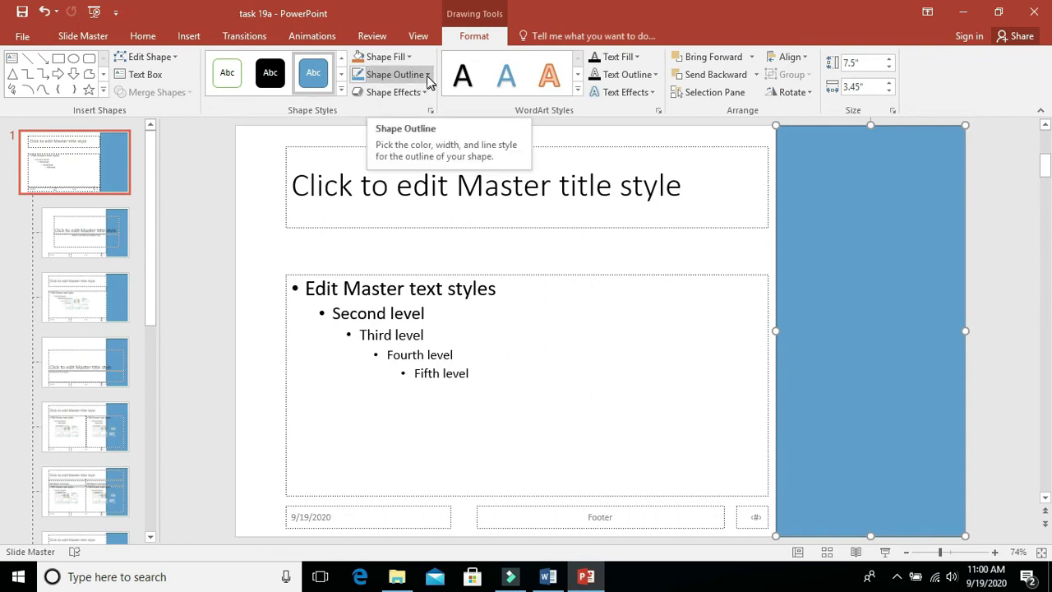
Fill the rectangle with yellow.
left_click(410, 58)
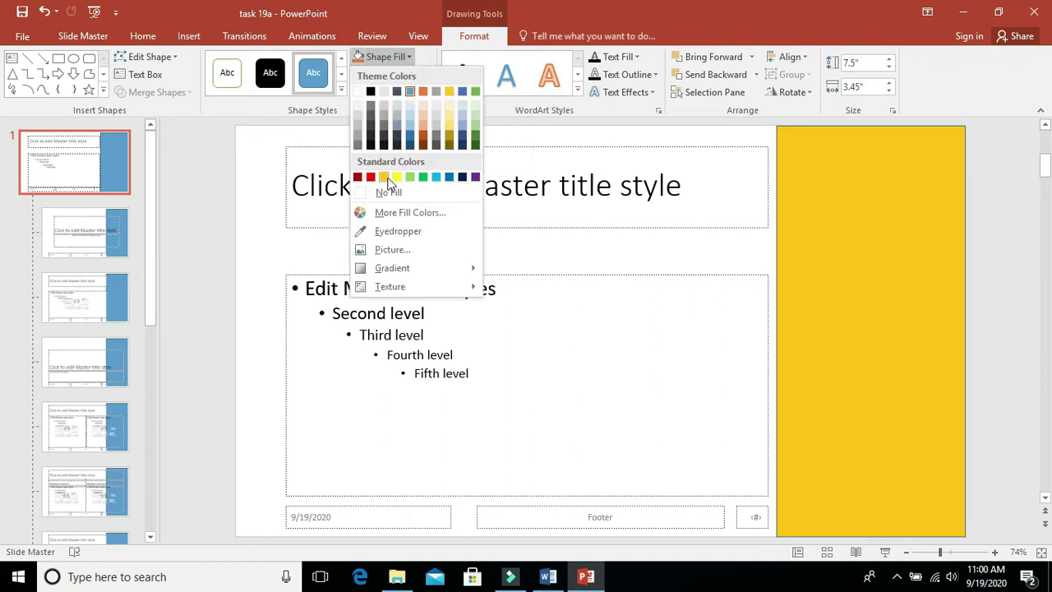
left_click(397, 176)
left_click(1019, 225)
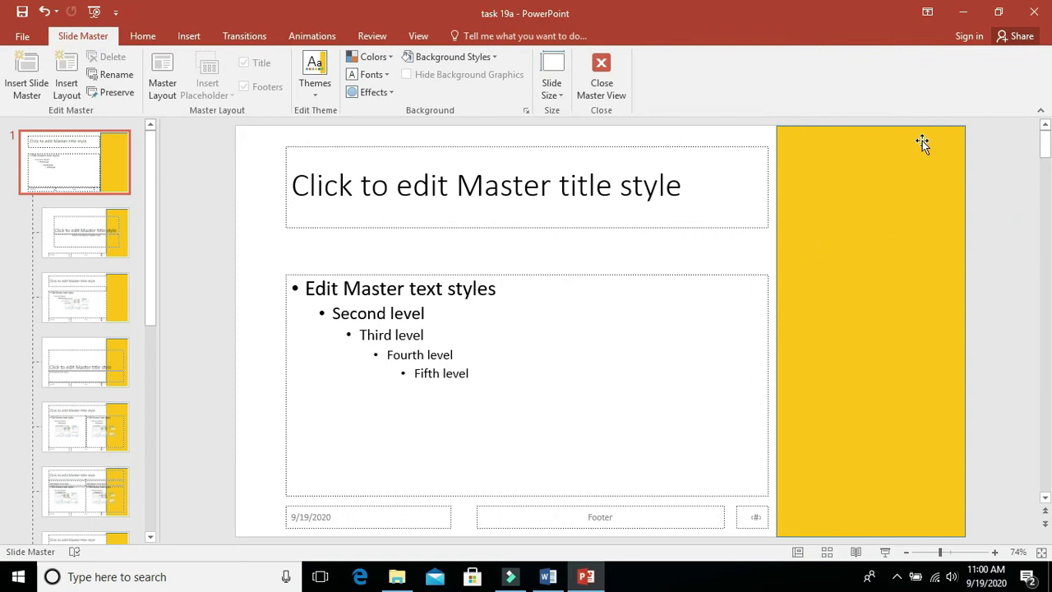
Set the yellow rectangle's line to No line in Format Shape.
left_click(824, 354)
right_click(825, 357)
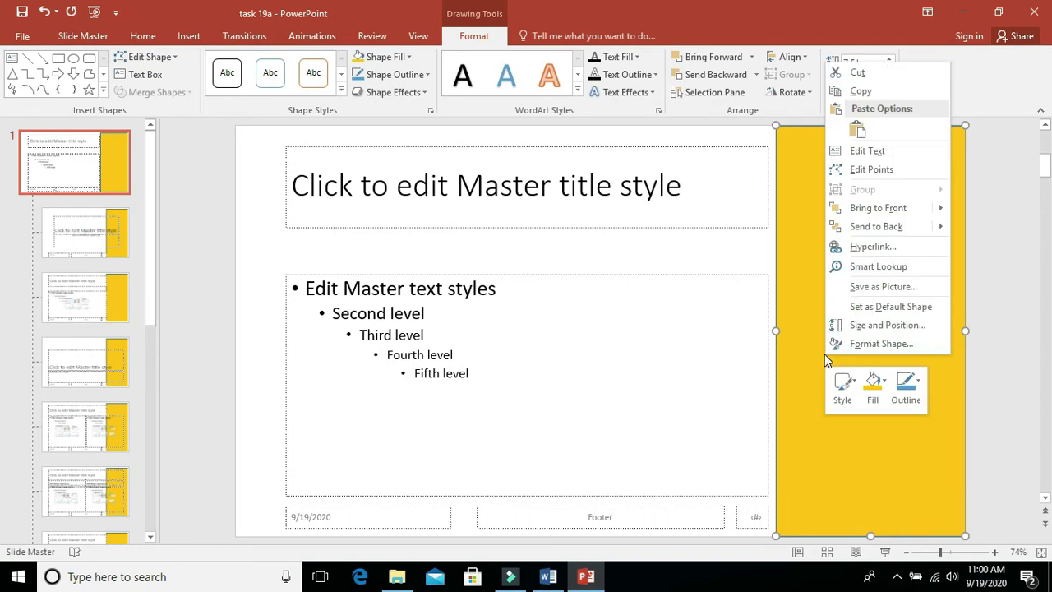
left_click(850, 345)
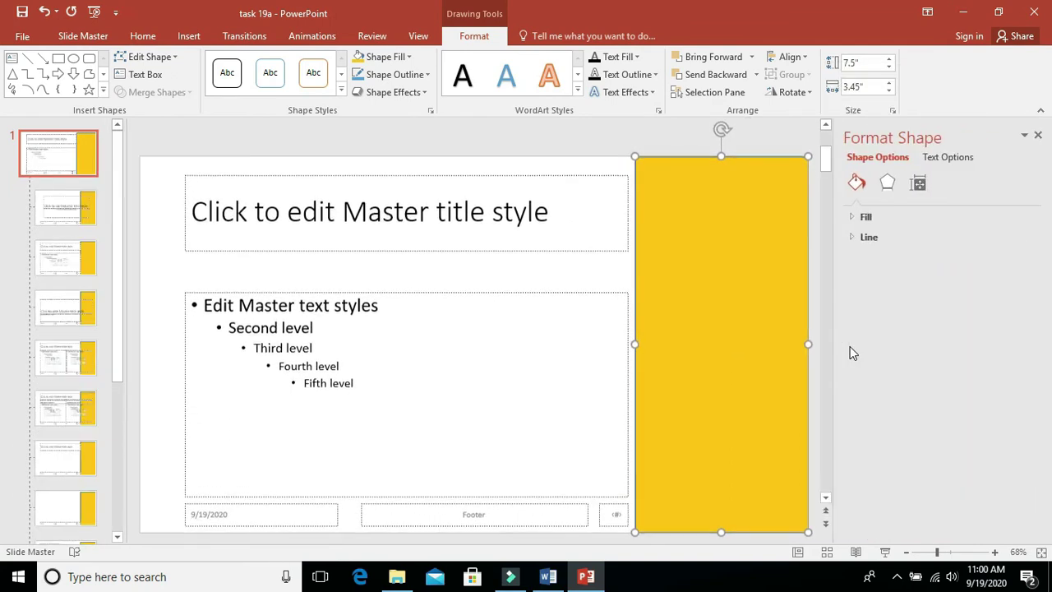
left_click(868, 238)
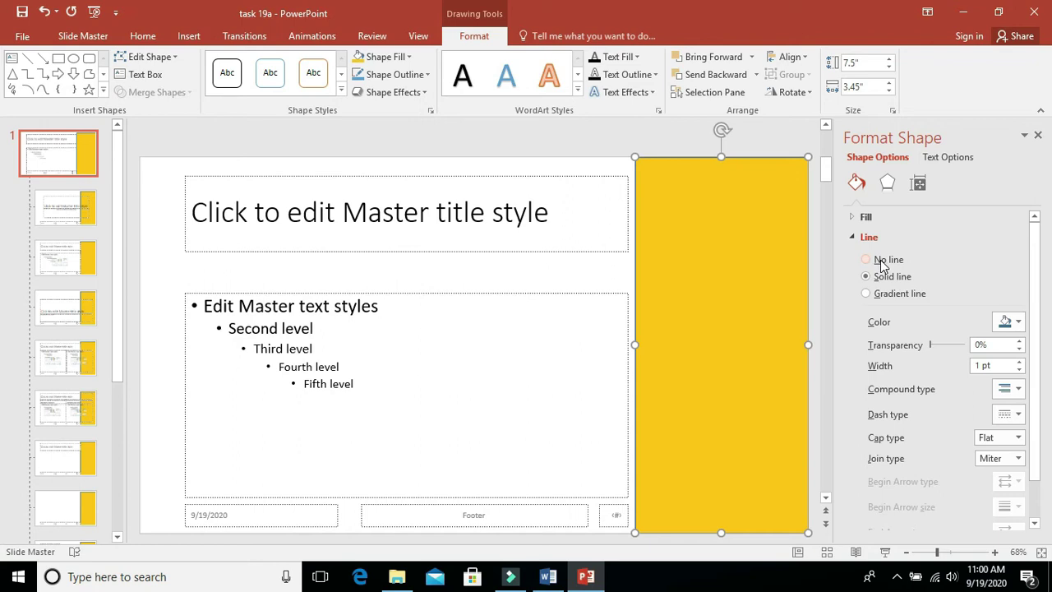
left_click(882, 262)
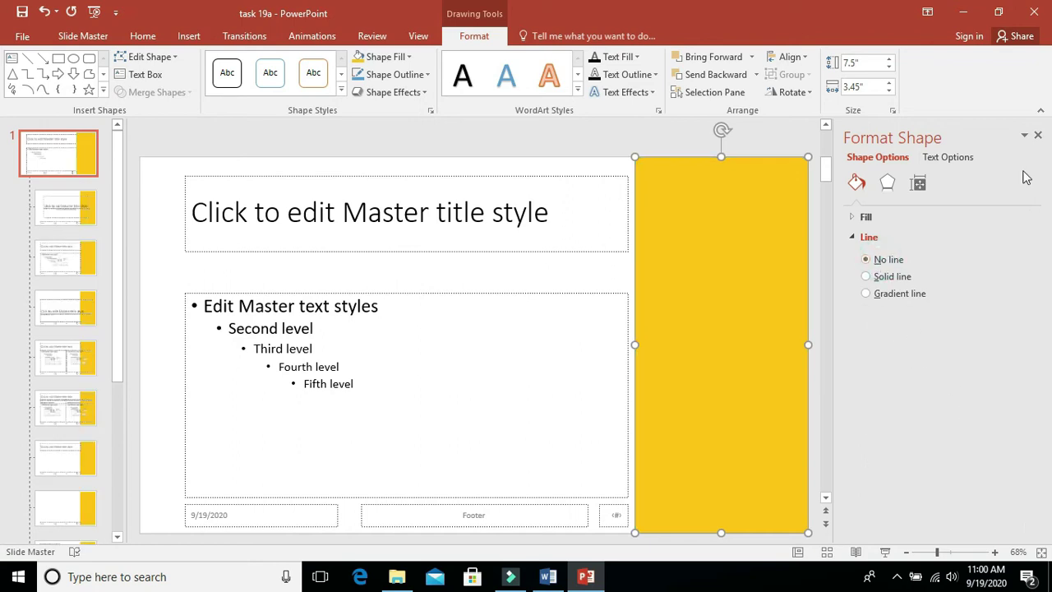
left_click(1037, 135)
left_click(1034, 266)
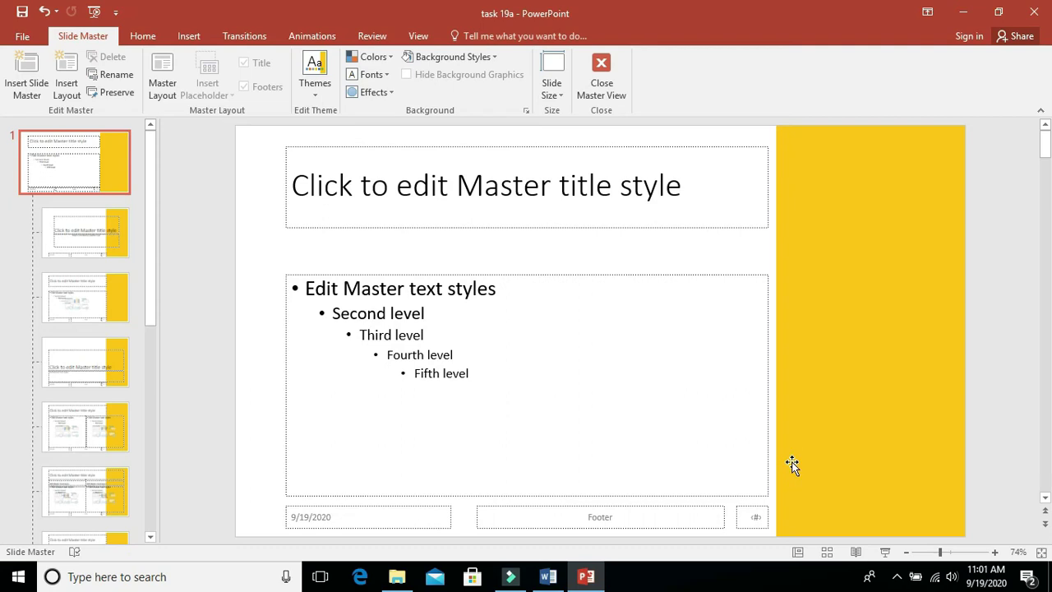
Draw a 7.5" vertical line down the yellow rectangle's left edge.
left_click(188, 36)
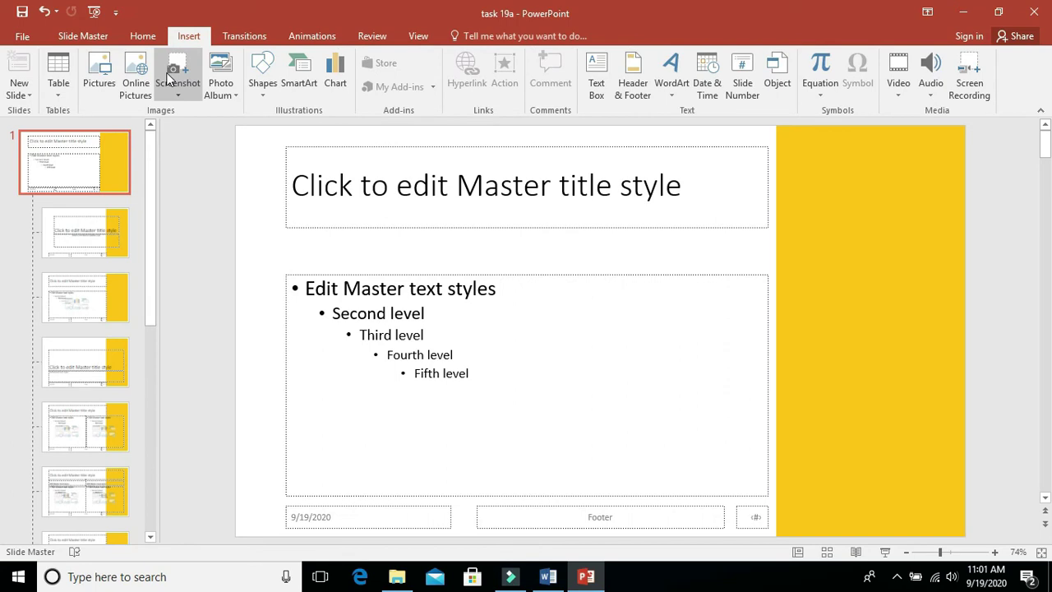
left_click(262, 96)
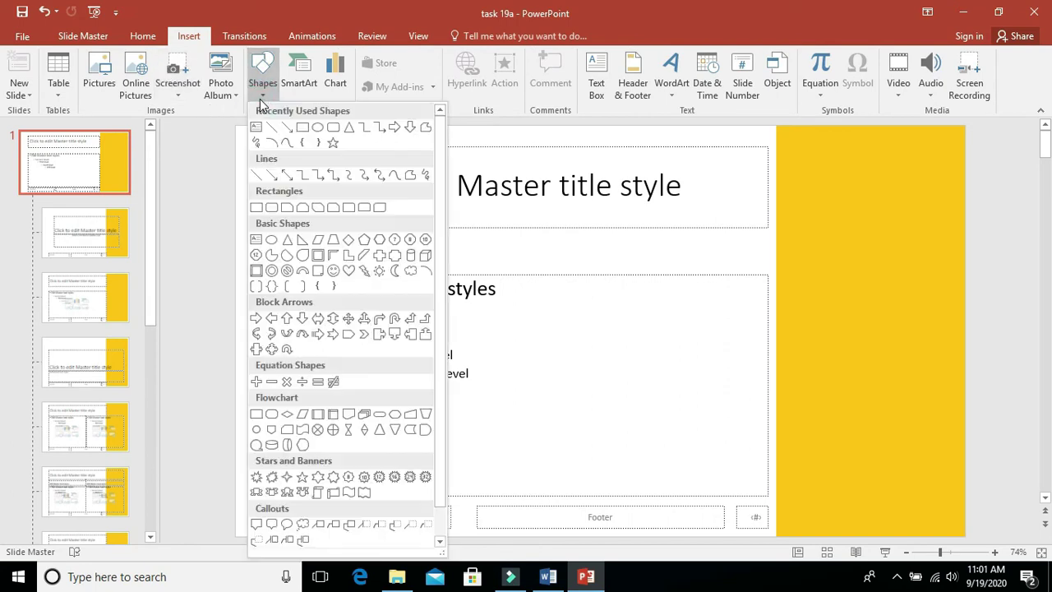
left_click(272, 135)
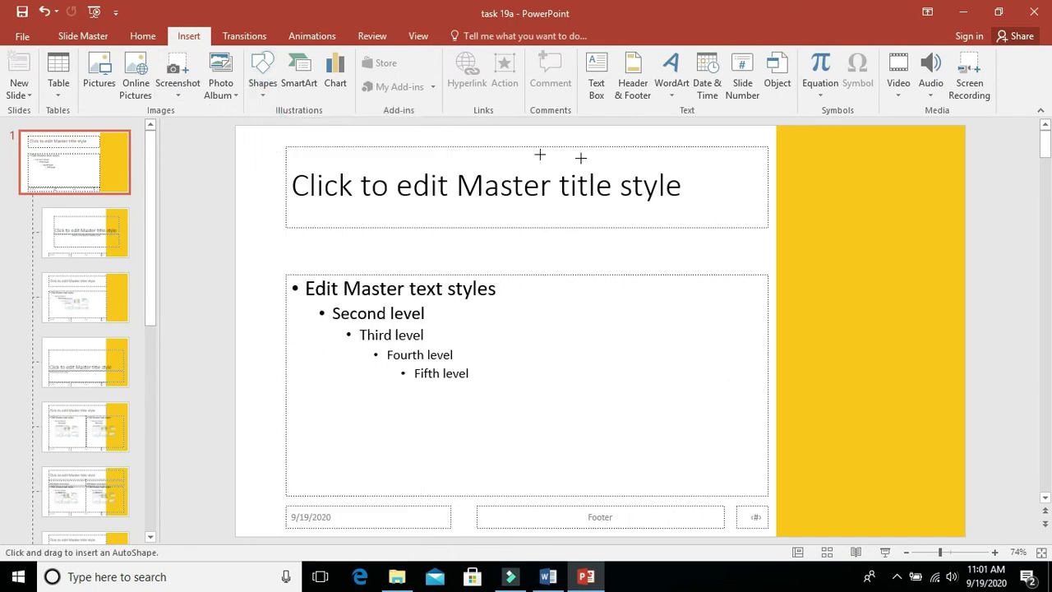
mouse_move(777, 126)
left_mouse_down()
mouse_move(786, 373)
mouse_move(777, 545)
left_mouse_up()
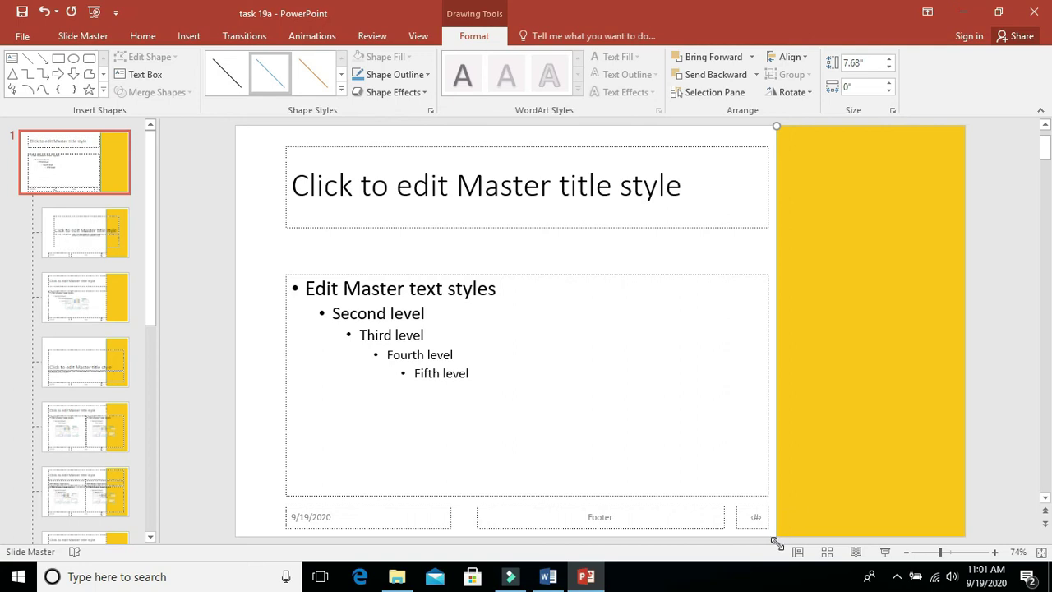
left_click_drag(777, 543, 775, 525)
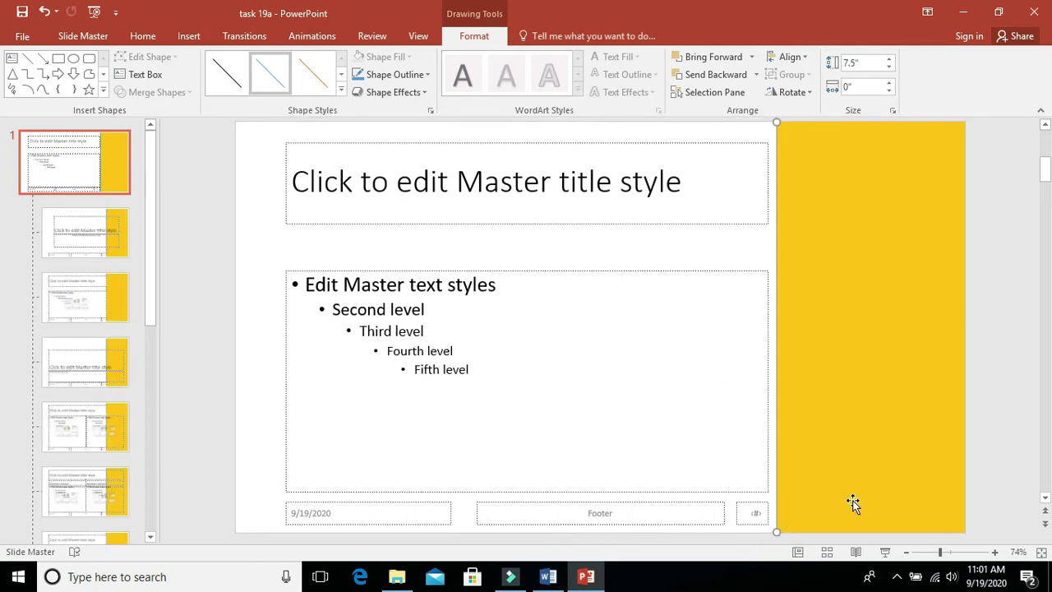
left_click(829, 478)
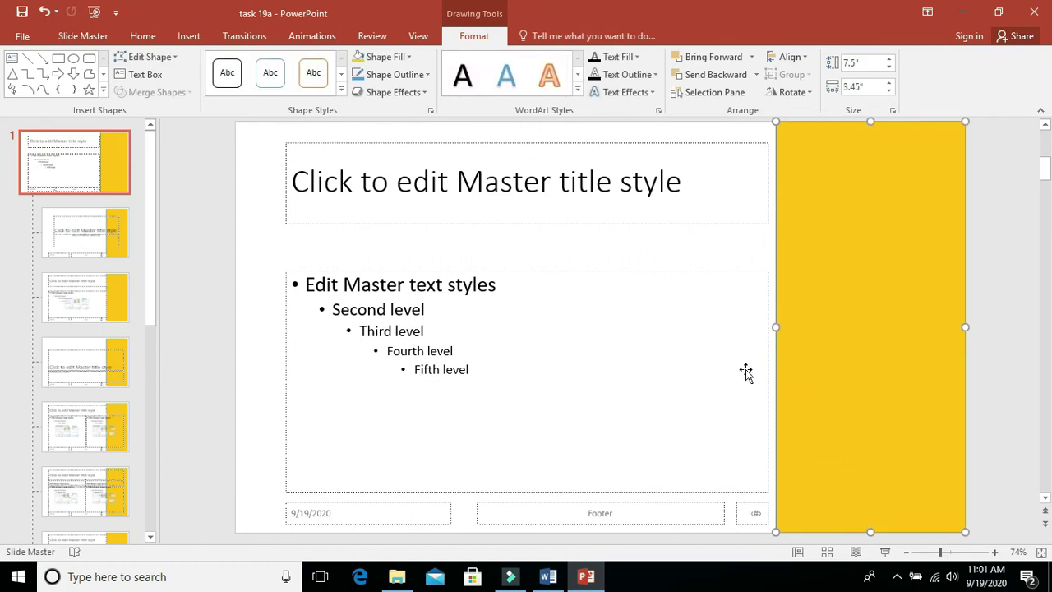